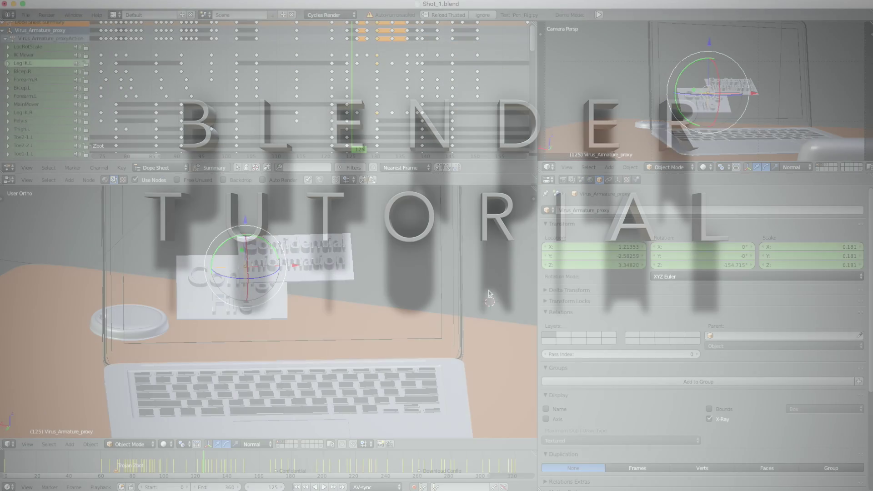
- Switch to the browser, read the viewer question below the Blender Quicktip-Draw Types & Outliner video, and return to Blender
middle_click_drag(481, 286, 426, 276)
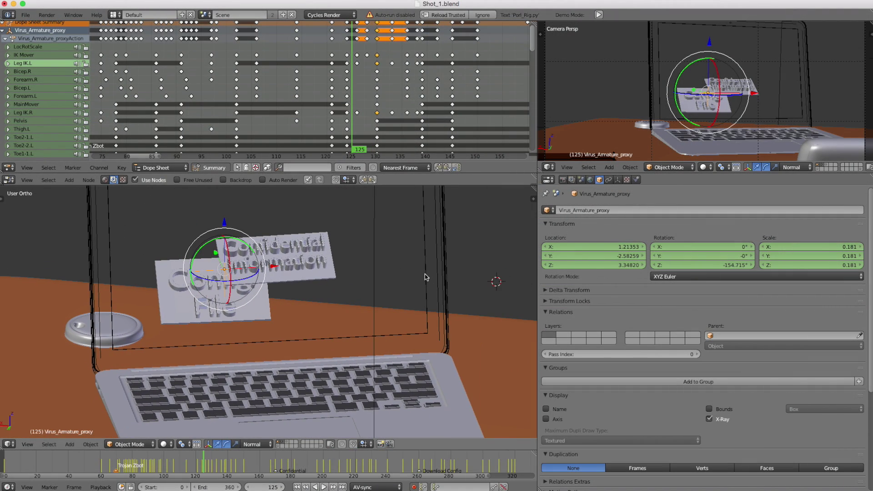
key("super+Tab")
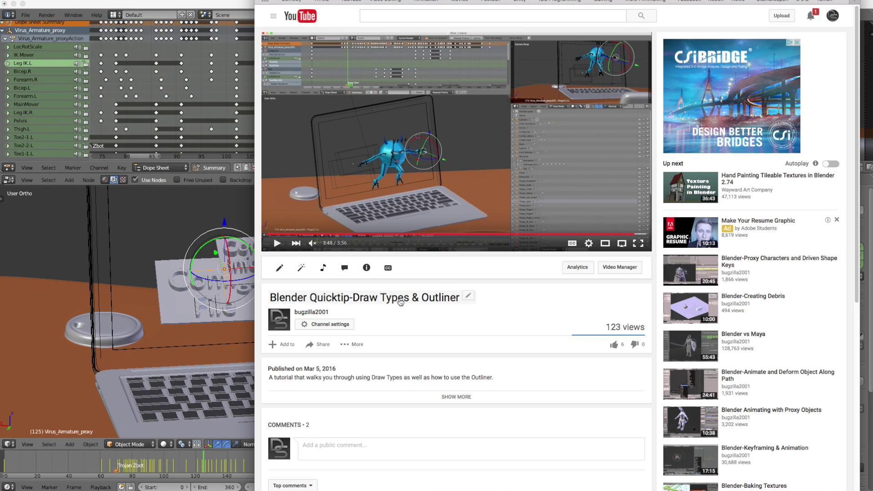
mouse_move(361, 303)
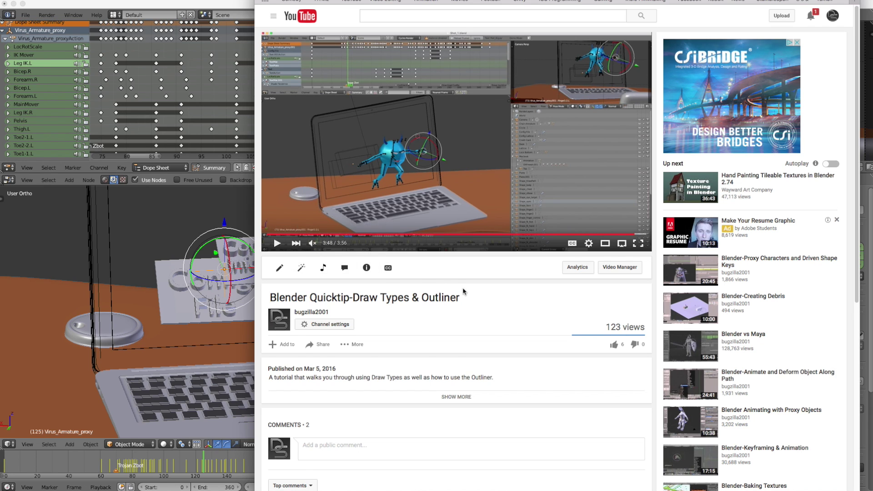
scroll(464, 291, "down", 3)
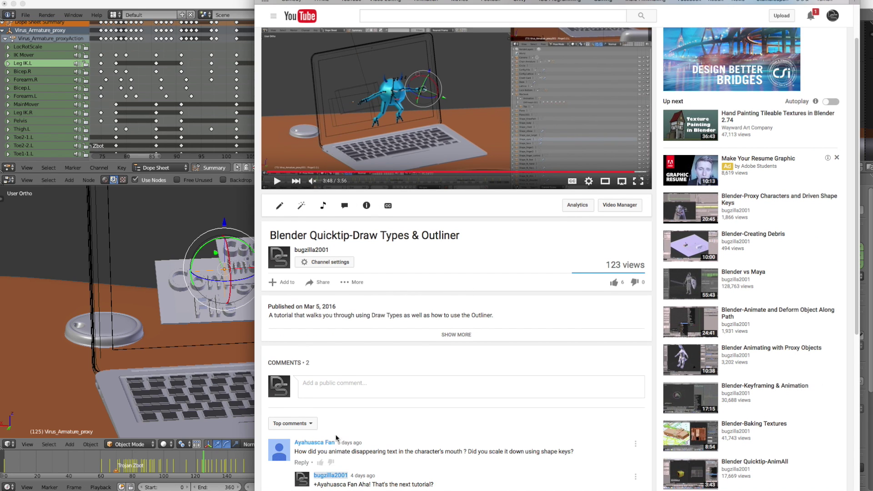
key("super+Tab")
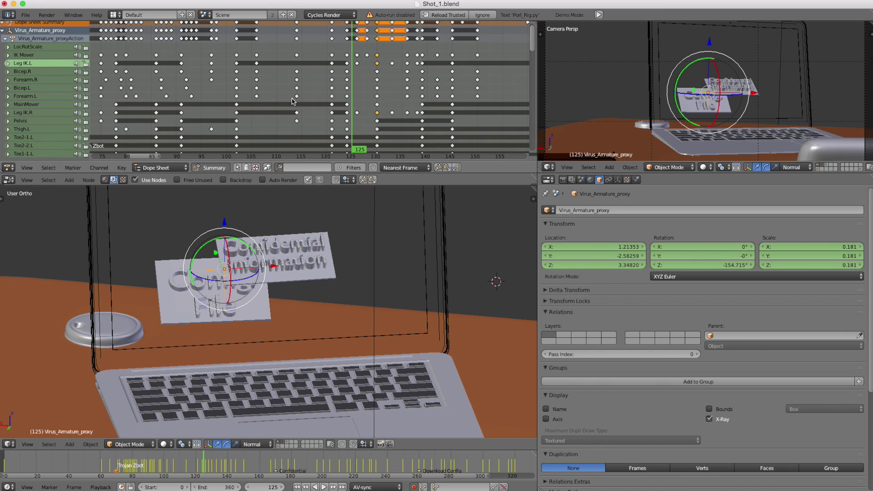
- Scrub through the animation up to frame 194 to examine how the Confidential Information plate moves and deforms
left_click_drag(352, 74, 499, 74)
scroll(406, 215, "up", 3)
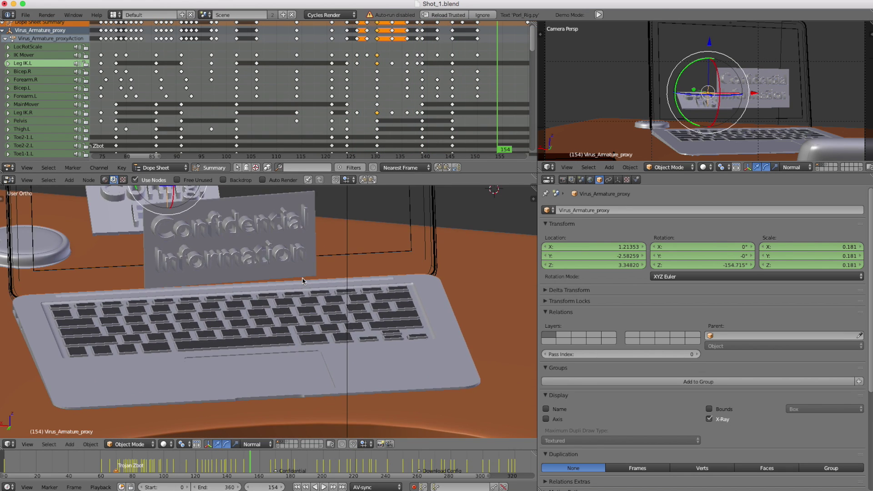
middle_click_drag(347, 339, 339, 314)
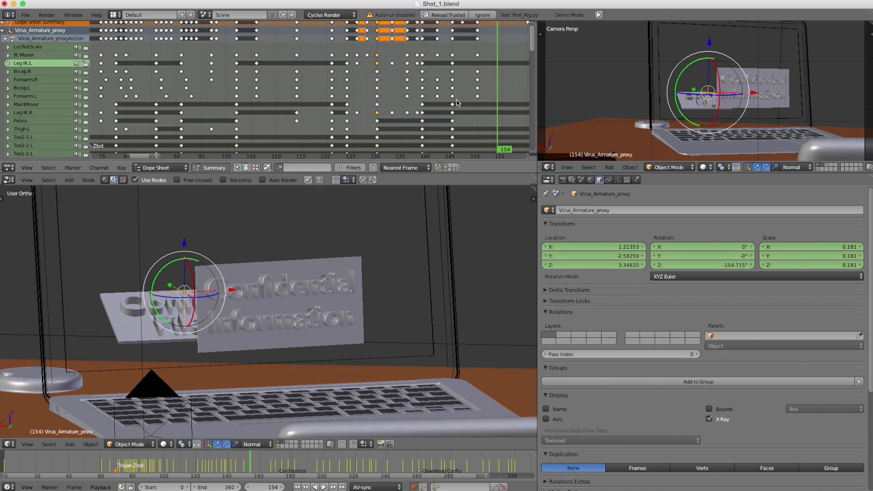
middle_click_drag(480, 96, 281, 102)
left_click_drag(309, 94, 474, 100)
key("alt+a")
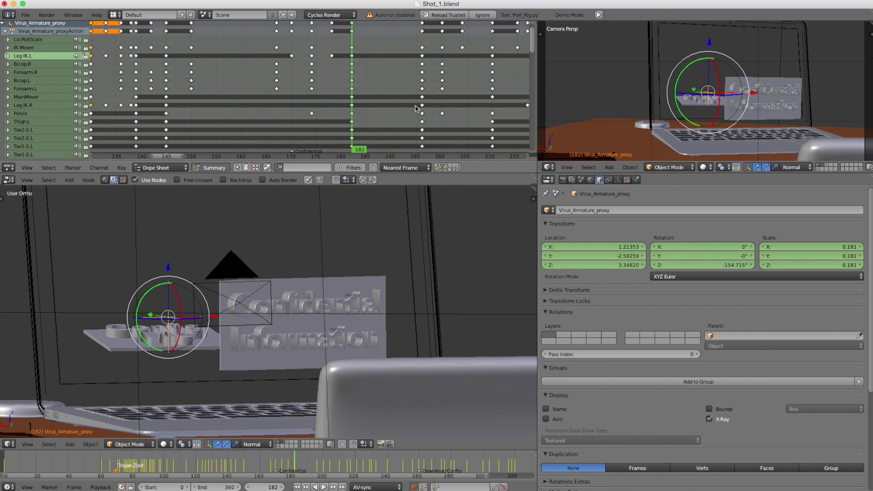
left_click_drag(388, 91, 413, 96)
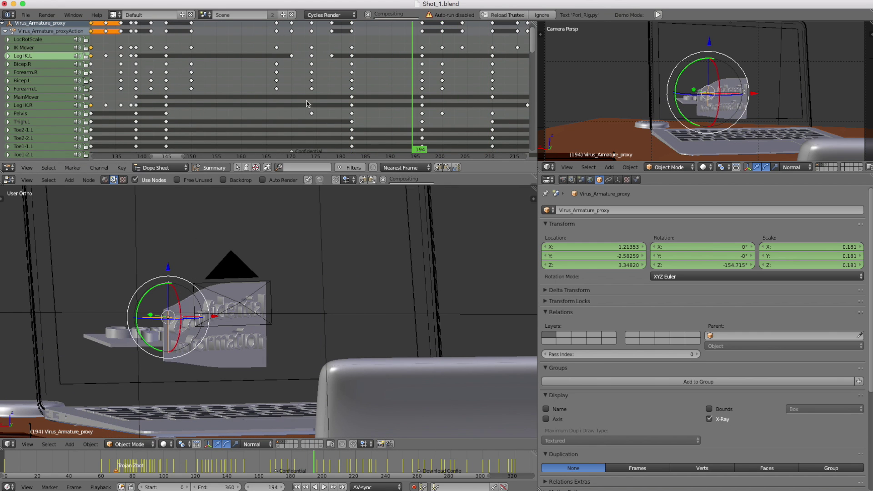
- Start a new scene by reloading the start-up file
left_click(25, 14)
left_click(47, 47)
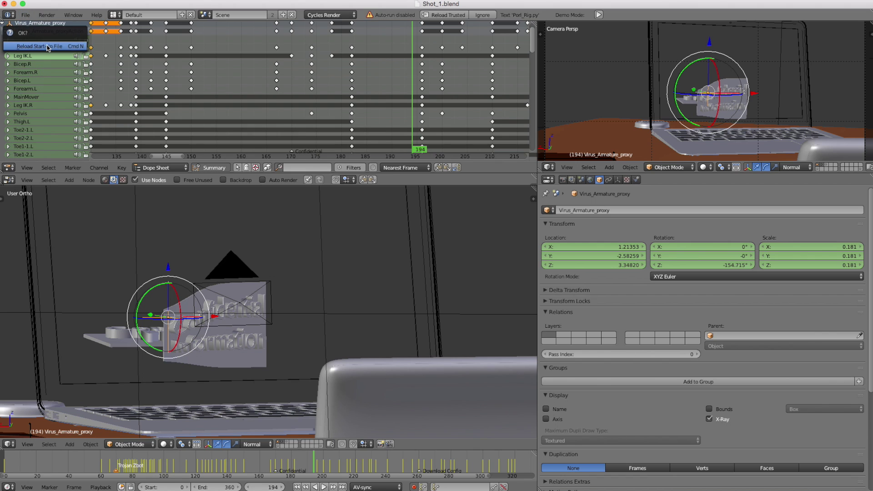
left_click(47, 47)
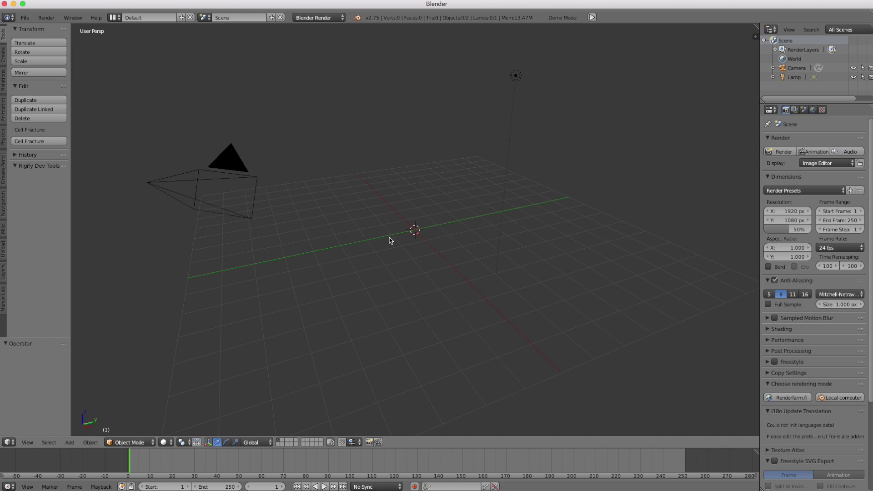
- Add a Monkey mesh at the scene origin and give it smooth shading
middle_click_drag(426, 236, 415, 232)
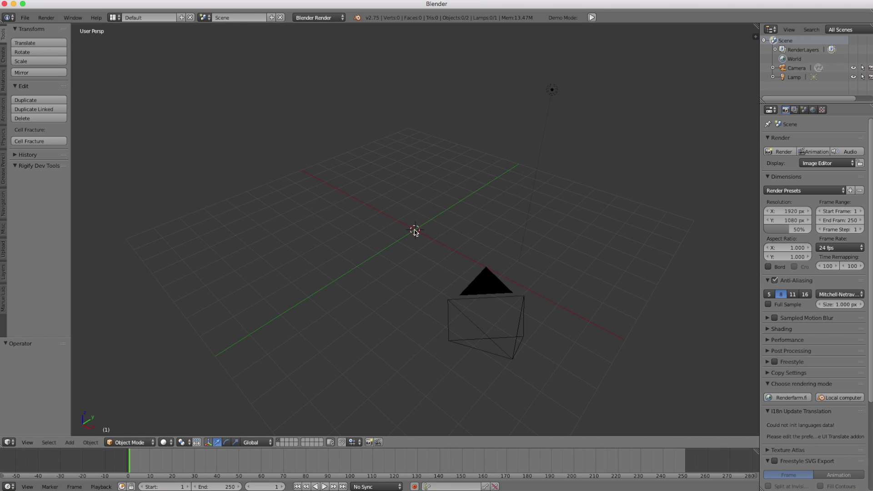
key("shift+a")
mouse_move(397, 222)
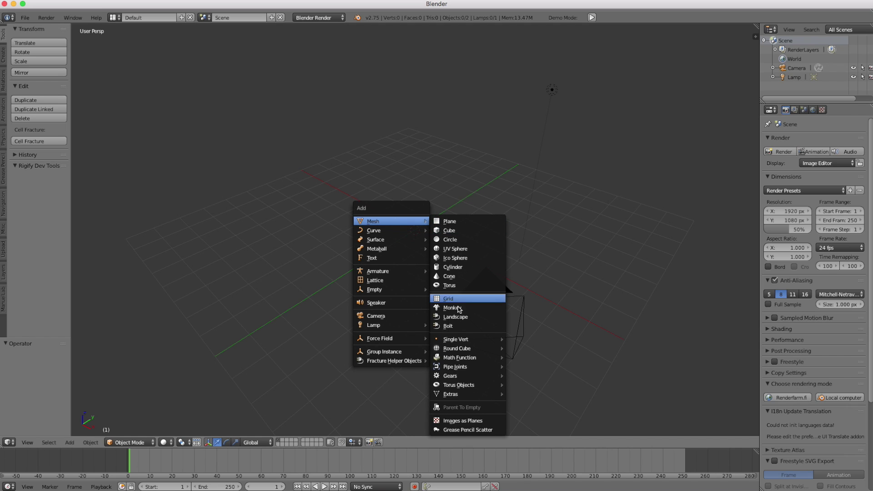
left_click(456, 308)
scroll(478, 258, "up", 4)
middle_click_drag(468, 264, 478, 258)
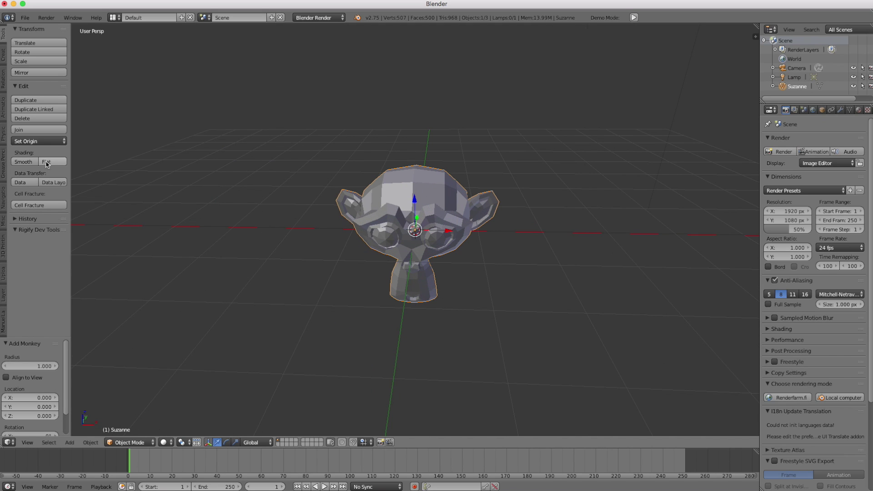
left_click(24, 162)
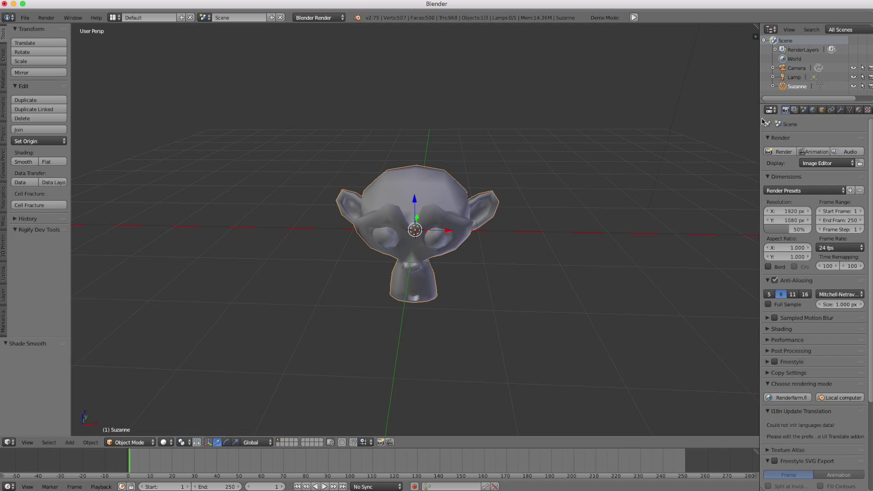
- Add a Subdivision Surface modifier to the monkey head and switch to the front orthographic view
left_click_drag(760, 120, 656, 120)
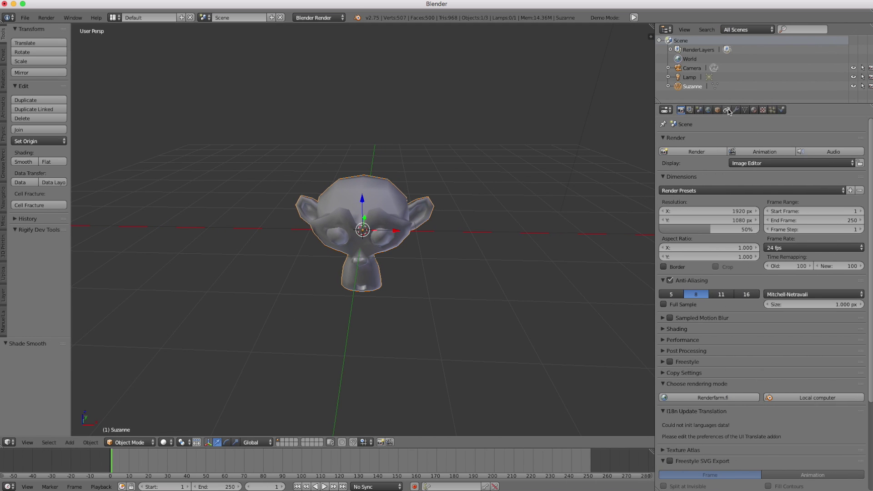
left_click(736, 110)
left_click(726, 141)
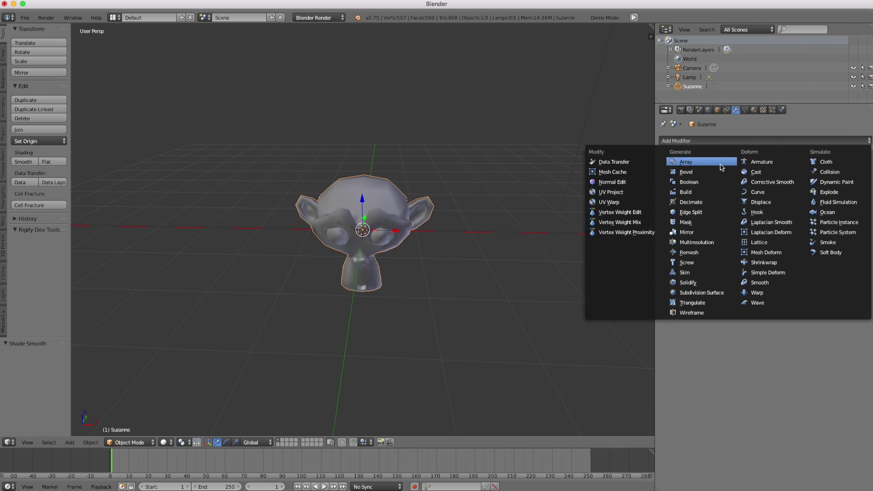
left_click(721, 293)
key("KP_1")
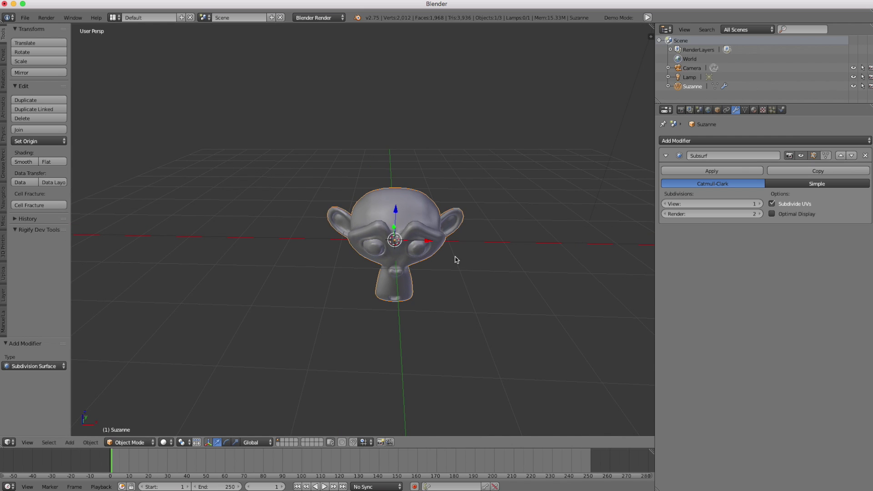
middle_click_drag(458, 260, 456, 260)
key("KP_1")
key("KP_5")
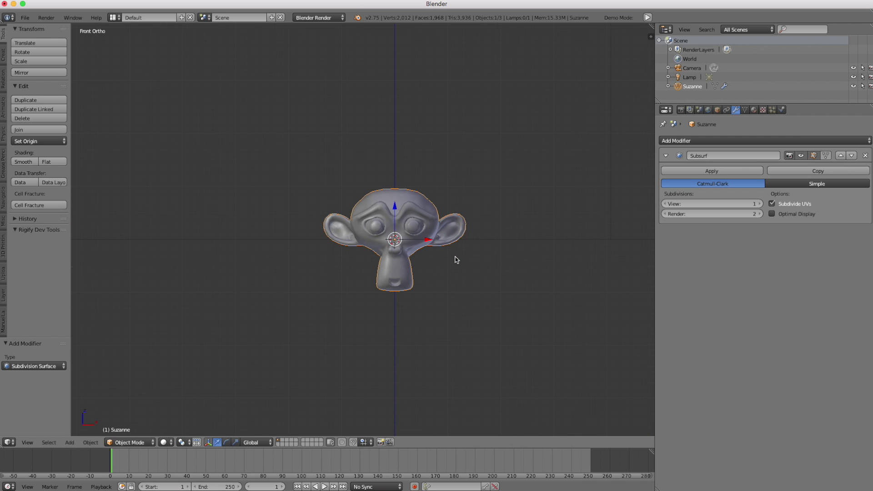
key("KP_1")
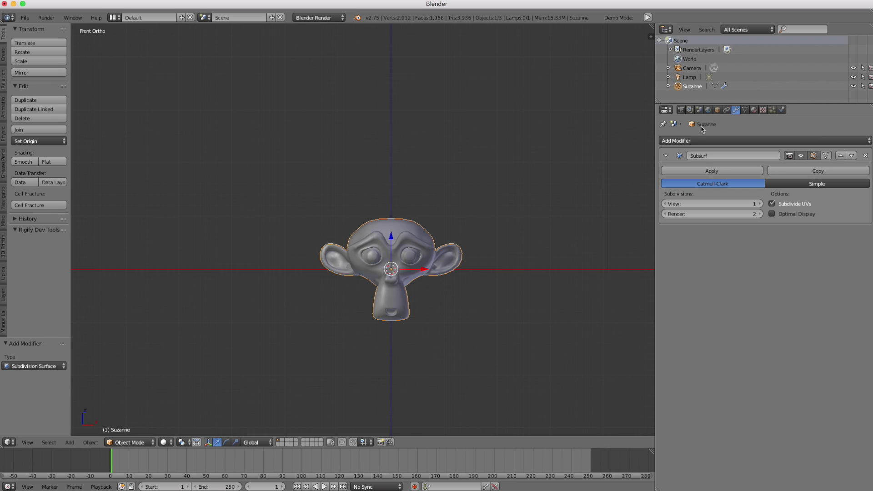
left_click(718, 110)
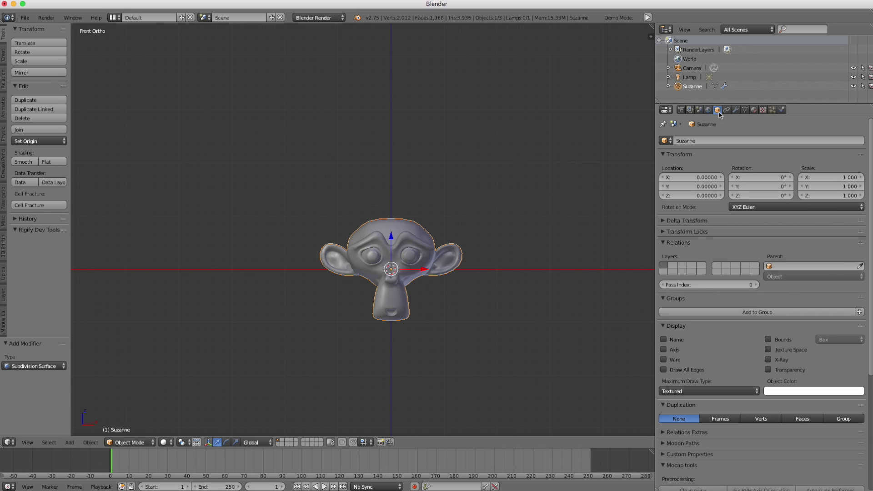
left_click(745, 111)
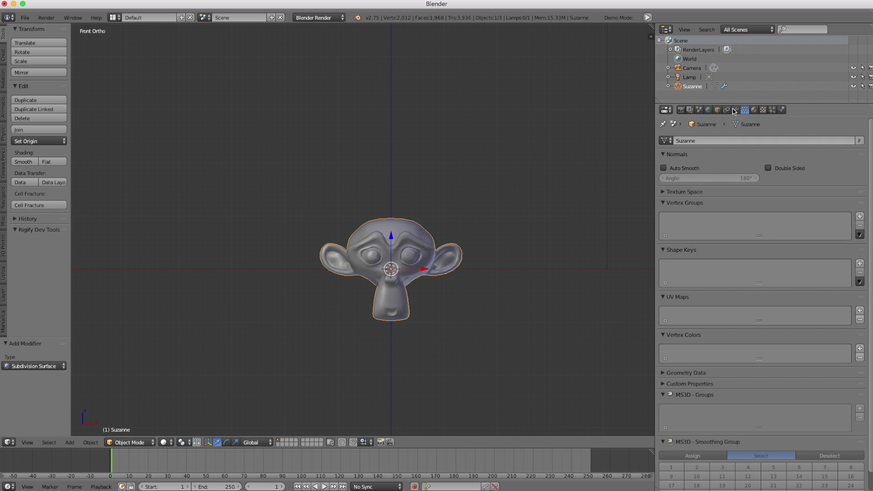
left_click(735, 110)
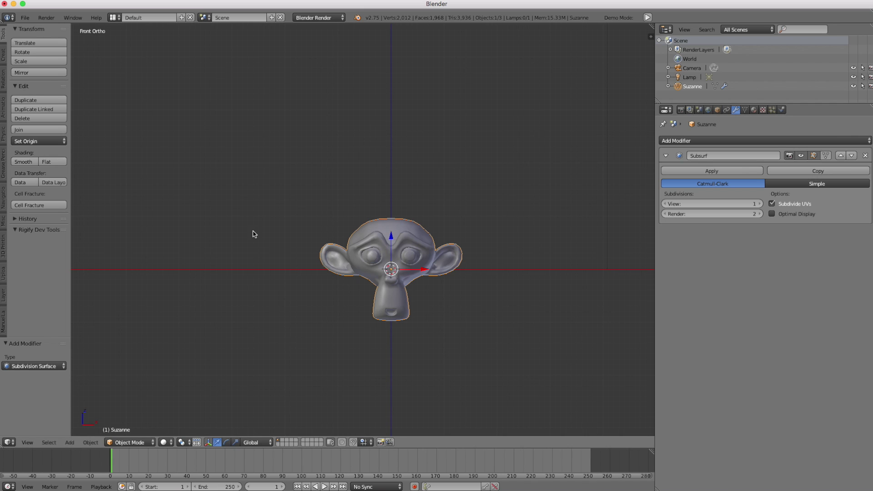
middle_click_drag(355, 273, 379, 269, "shift")
scroll(324, 265, "up", 2)
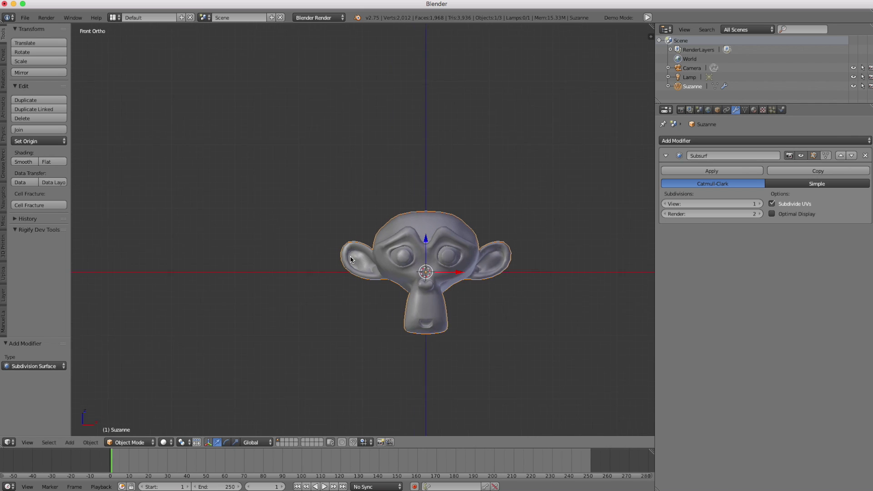
middle_click_drag(431, 261, 406, 260, "shift")
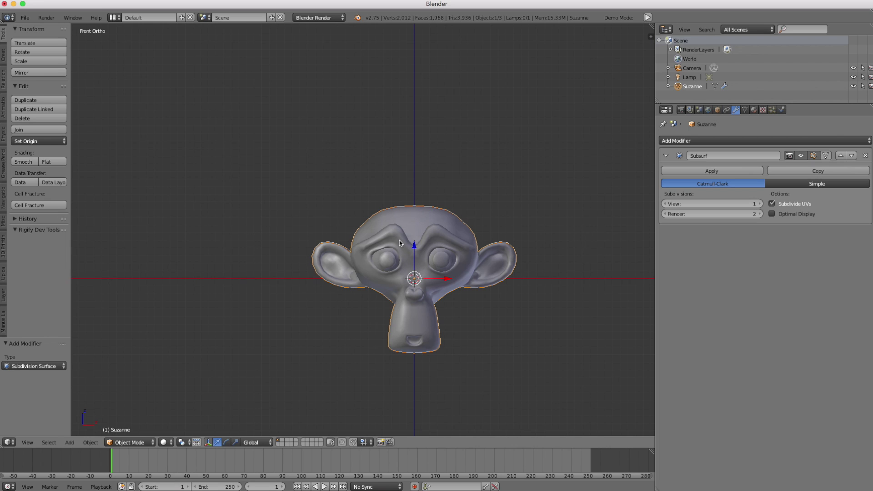
scroll(416, 246, "down", 2, "shift")
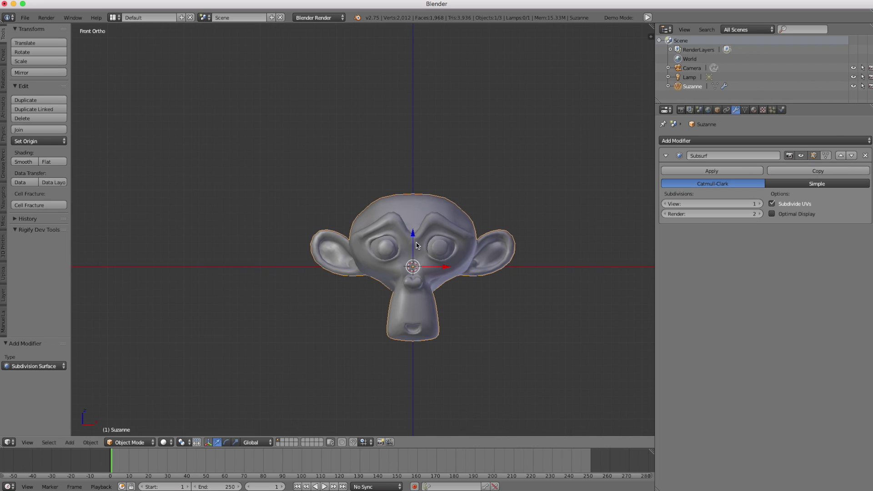
- Place the 3D cursor in the empty space beside the monkey head and add a Lattice modifier to the head
left_click(197, 270)
left_click(729, 142)
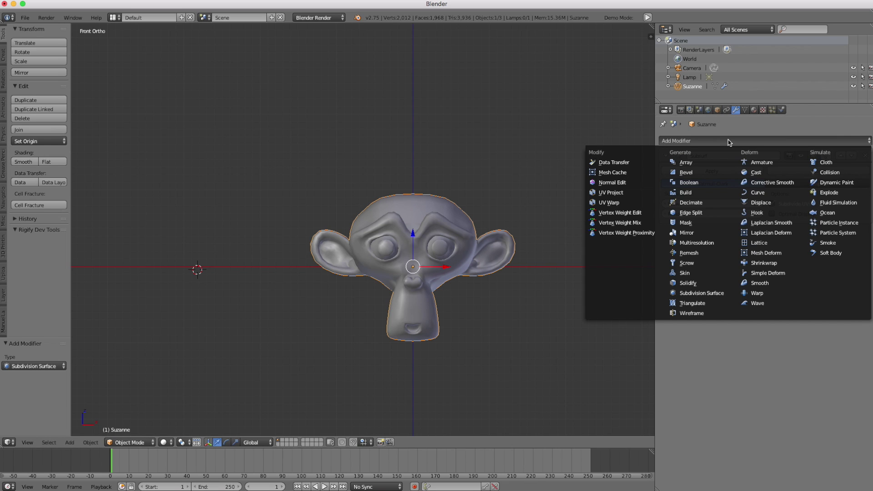
left_click(763, 244)
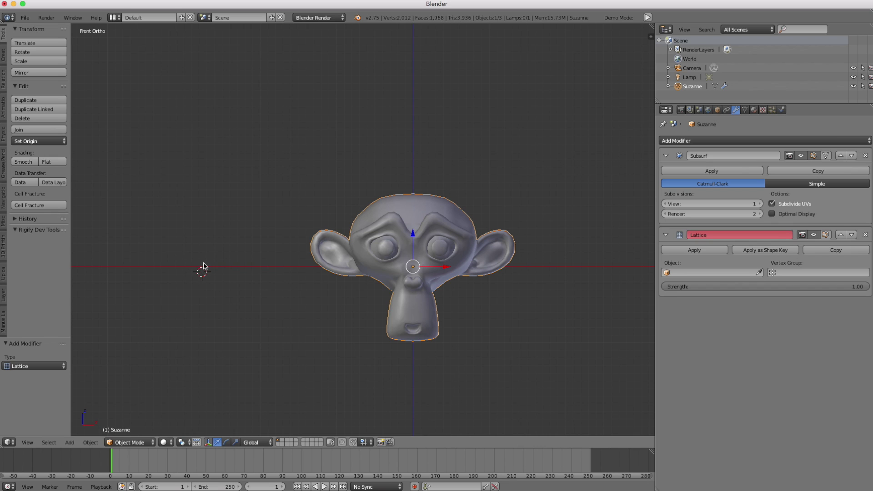
- Try to use a new cube, scaled by about 1.07, as the object of the monkey head's Lattice modifier
key("shift+a")
left_click(238, 273)
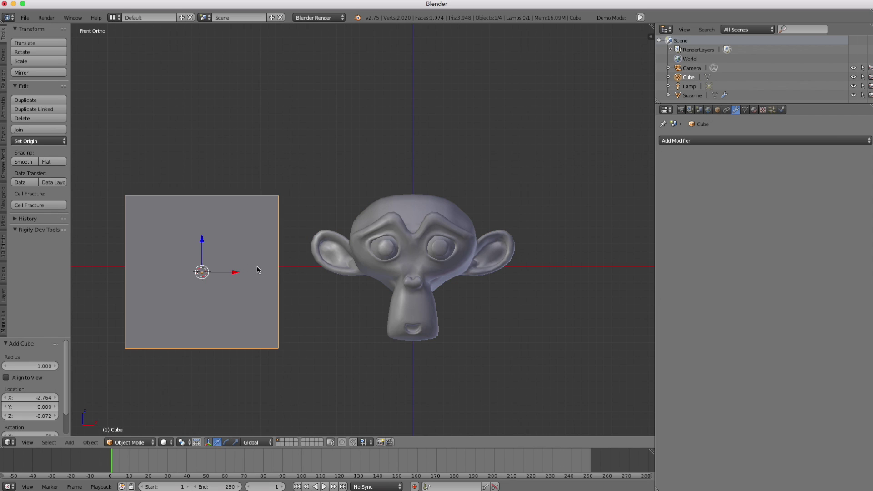
key("s")
left_click(304, 269)
right_click(380, 234)
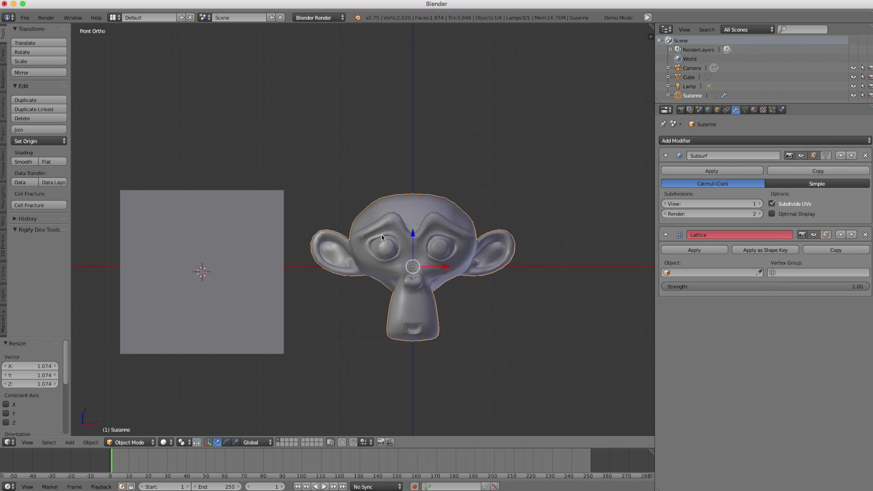
left_click(677, 272)
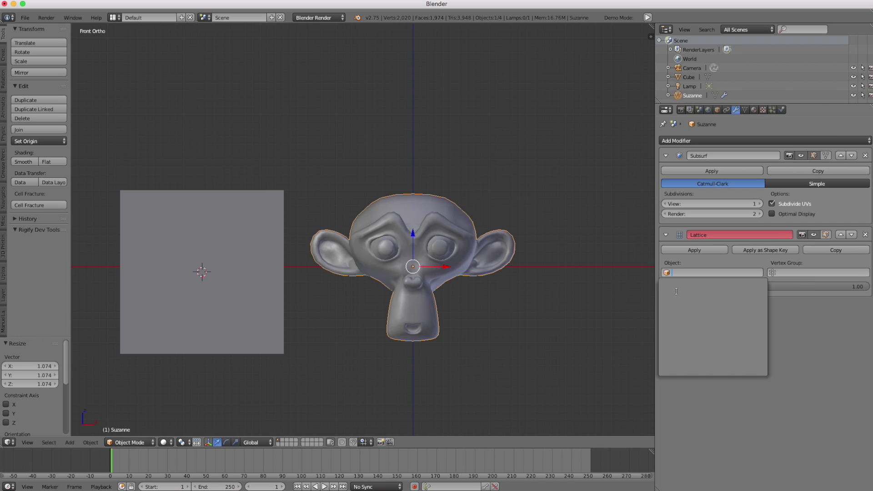
- Delete the cube beside the monkey head
right_click(252, 249)
key("x")
left_click(249, 246)
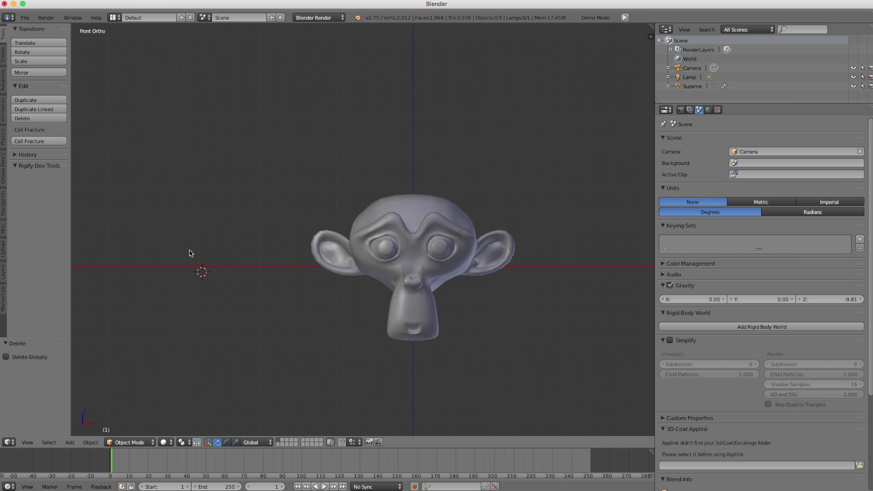
- Add a lattice beside the monkey head, enlarging it by about 2.239 and again by 1.049 and nudging it about 0.03 along X
key("shift+a")
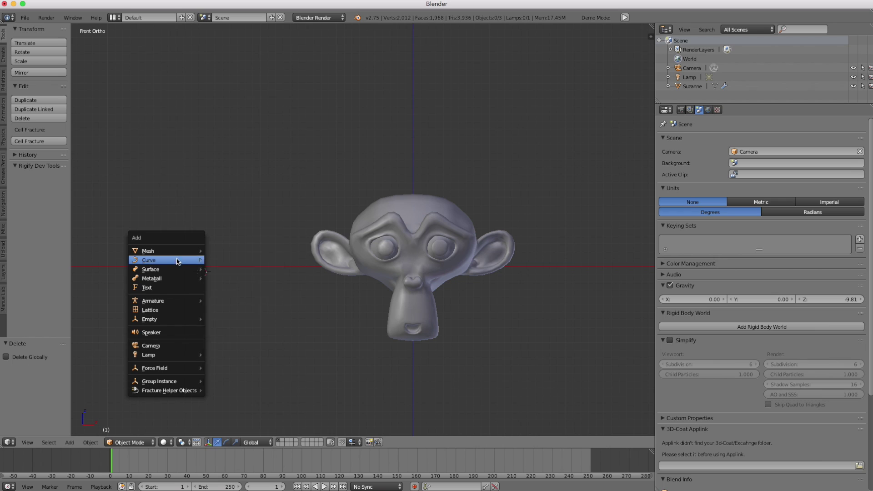
left_click(173, 310)
key("s")
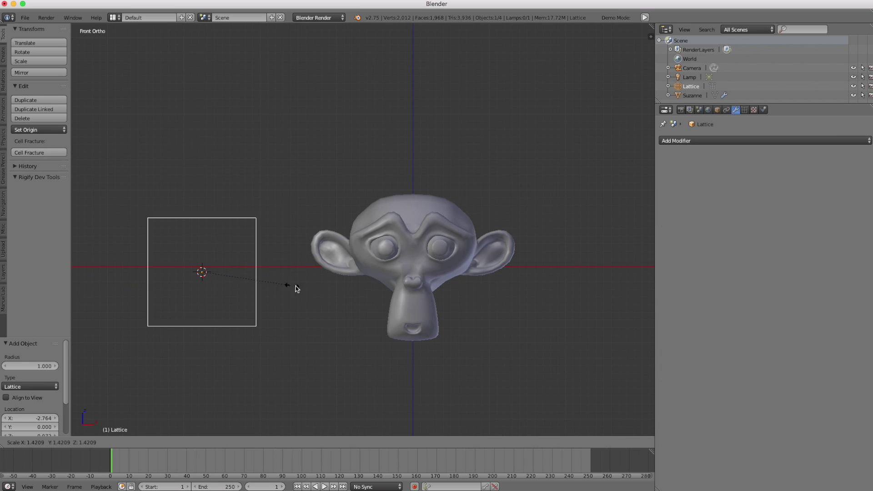
left_click(345, 285)
key("s")
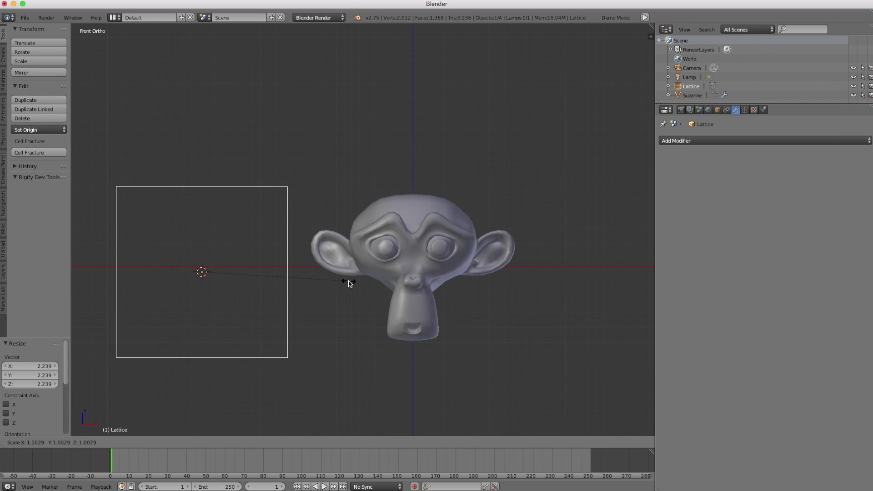
left_click(358, 282)
key("g")
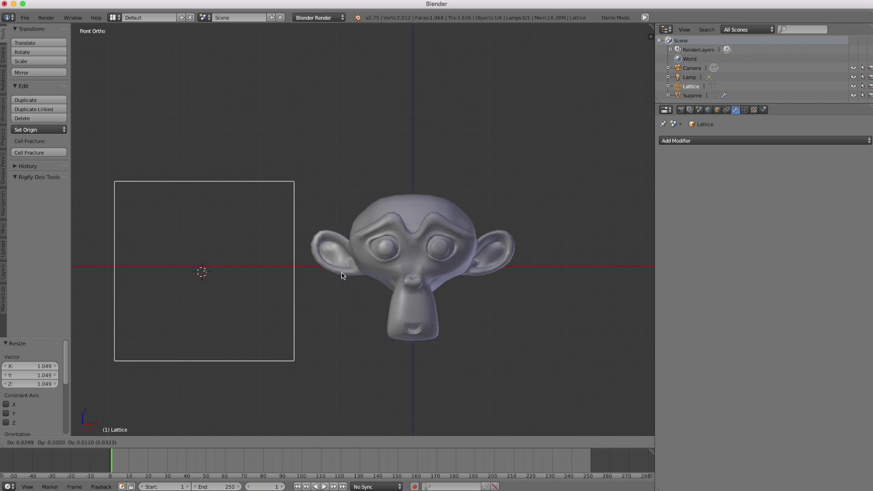
left_click(345, 281)
- Set the lattice's U, V and W resolution to 4 each in its object data settings
middle_click_drag(343, 280, 245, 254)
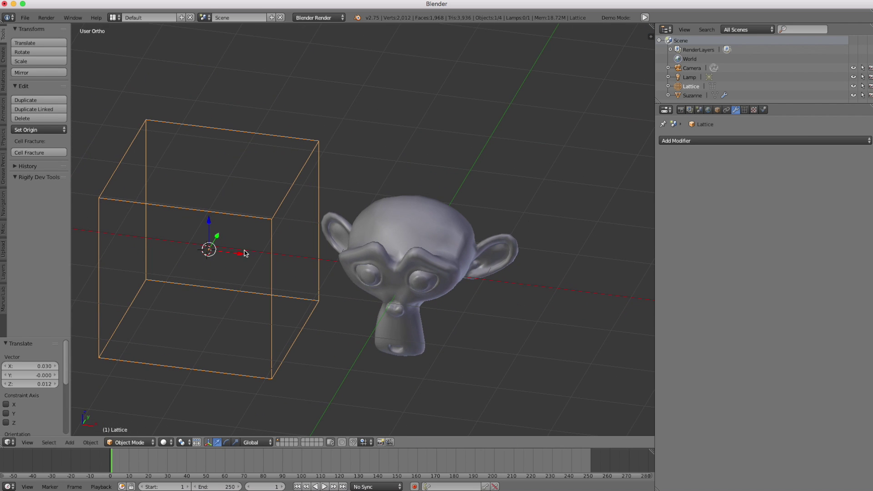
right_click(427, 224)
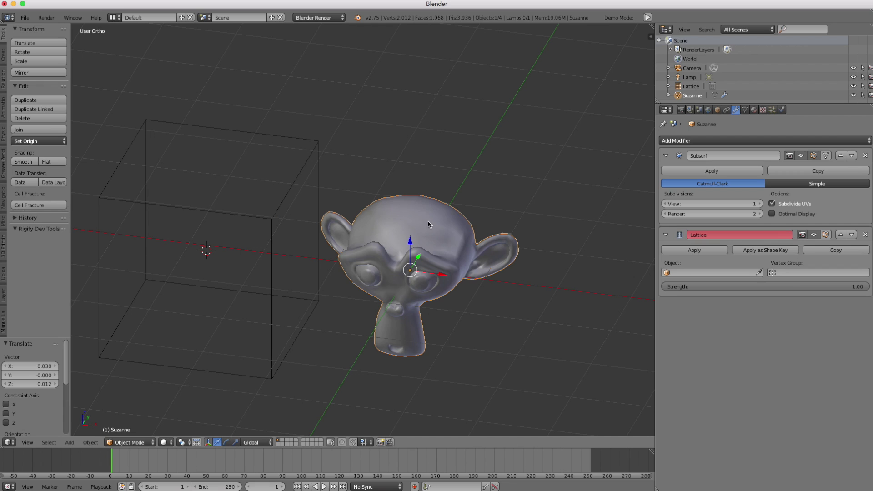
middle_click_drag(456, 219, 485, 215, "shift")
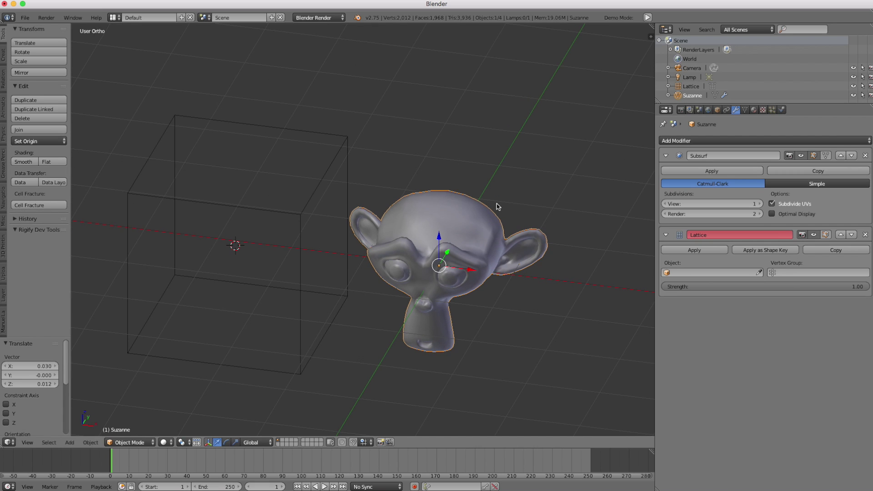
left_click(746, 111)
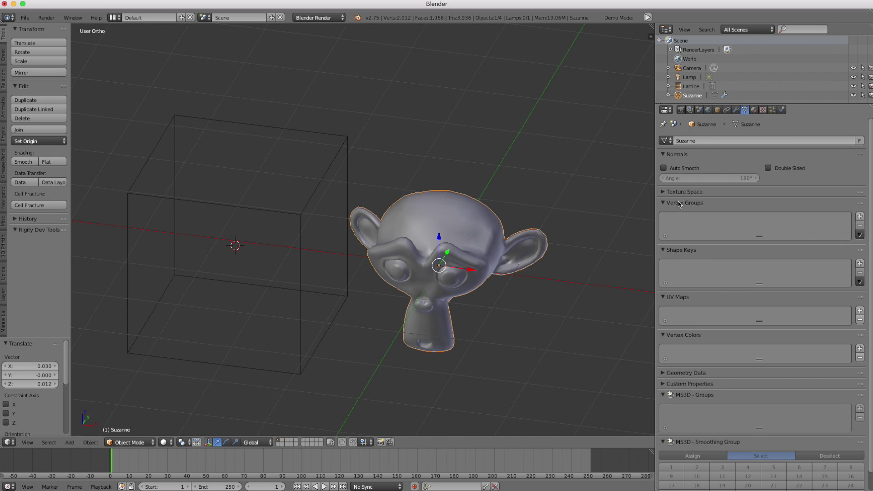
right_click(282, 226)
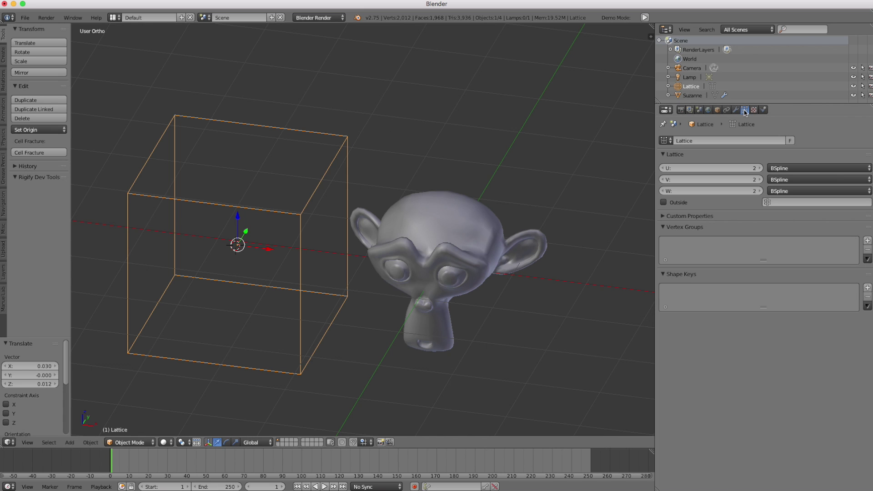
middle_click_drag(582, 189, 346, 149)
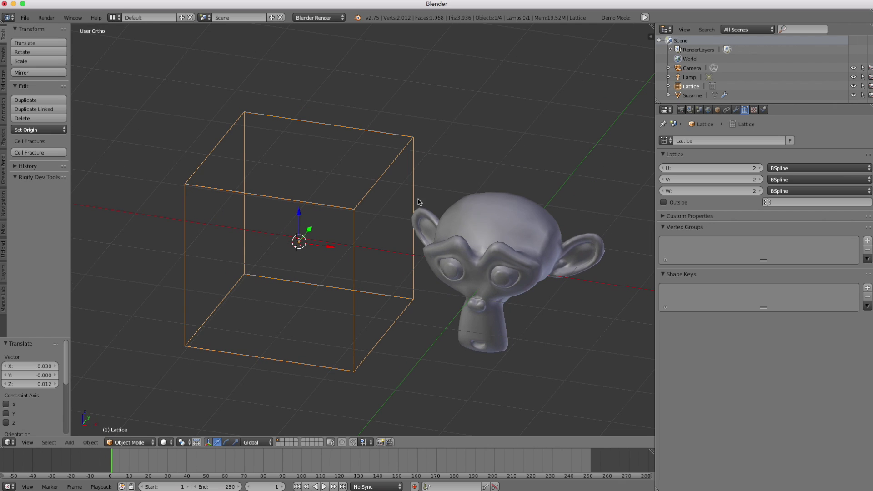
left_click(759, 169)
left_click(759, 168)
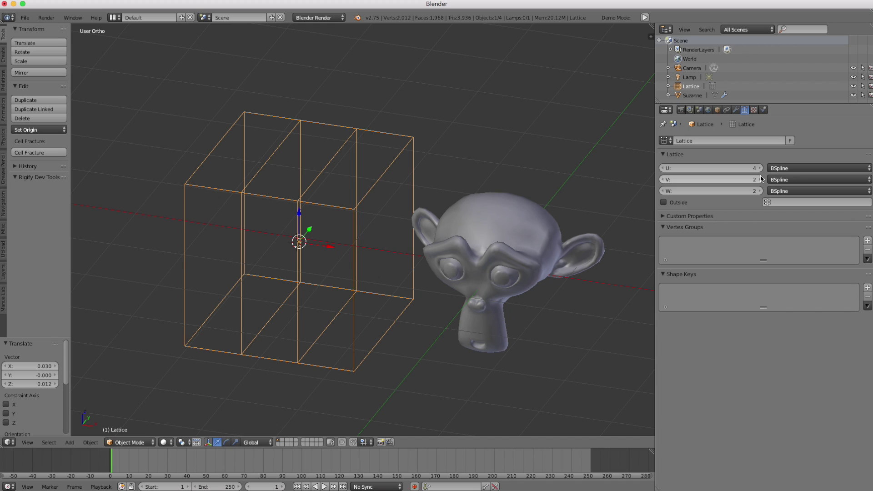
left_click(760, 180)
left_click(761, 180)
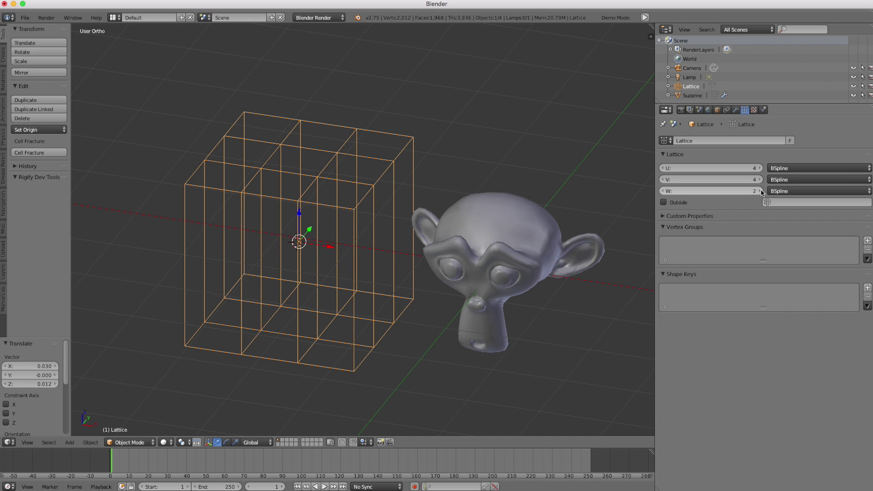
left_click(761, 191)
left_click(761, 191)
left_click(805, 168)
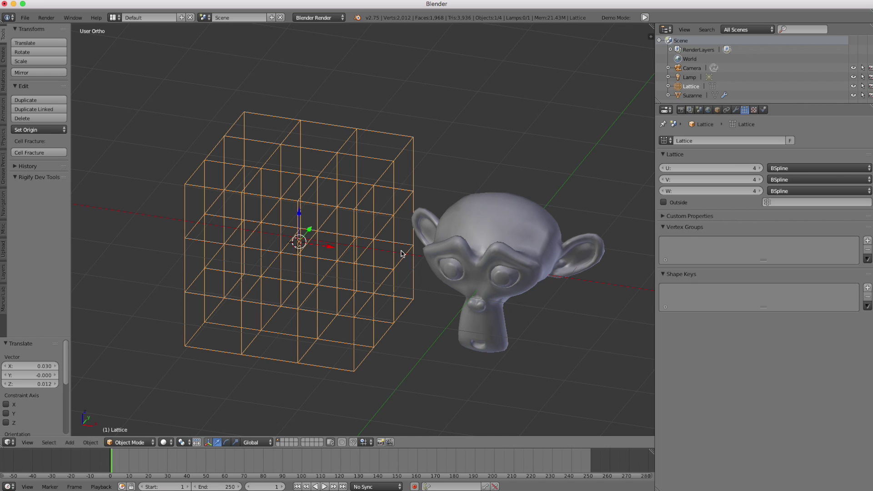
middle_click_drag(402, 255, 430, 227)
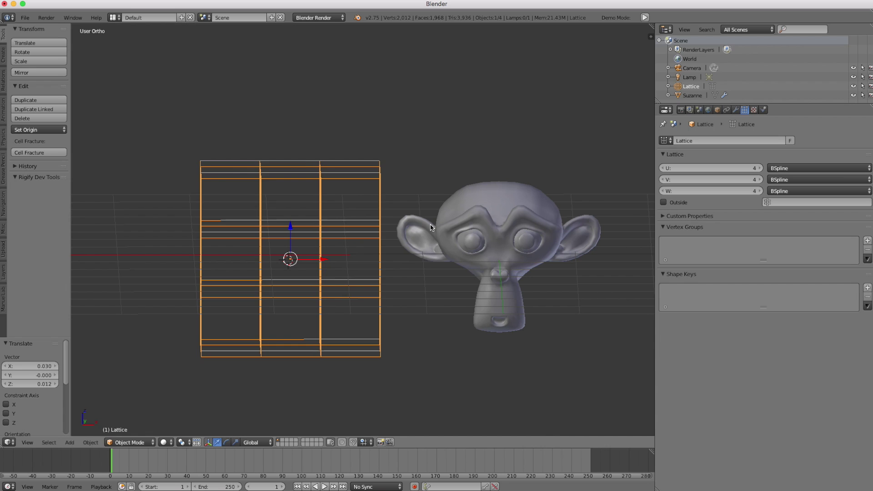
key("KP_1")
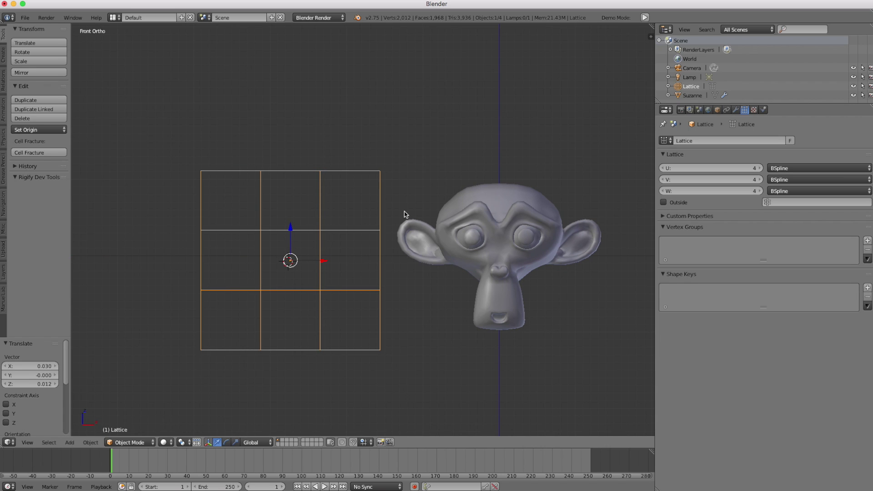
key("Tab")
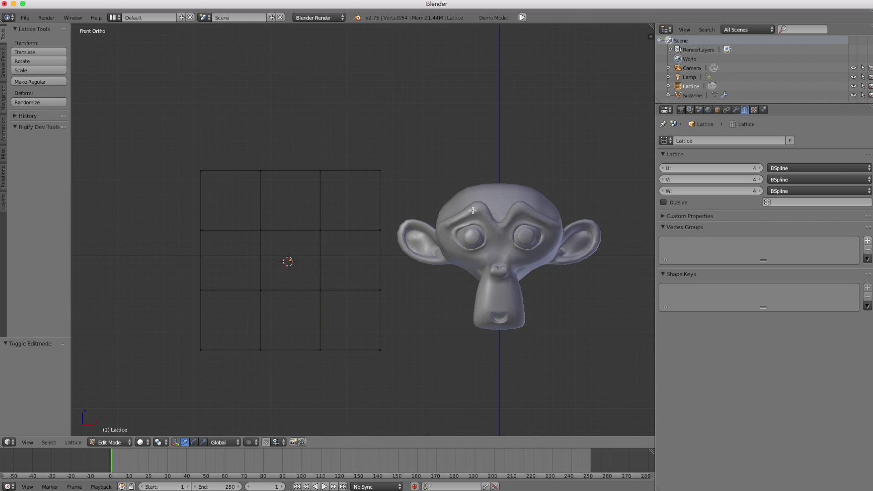
key("Tab")
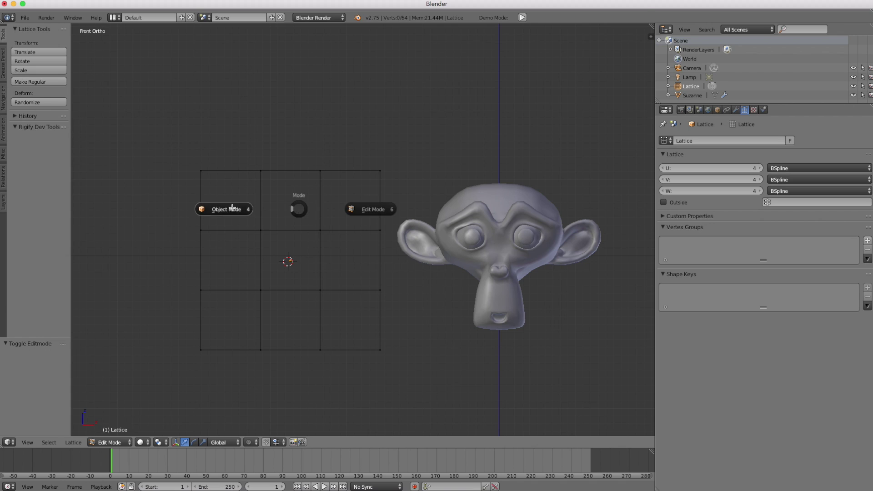
left_click(233, 210)
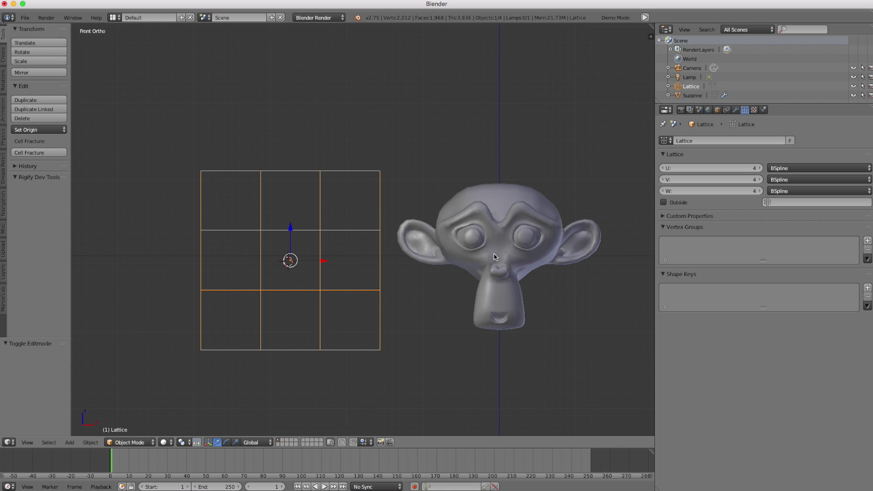
left_click(768, 203)
middle_click_drag(461, 212, 417, 206, "shift")
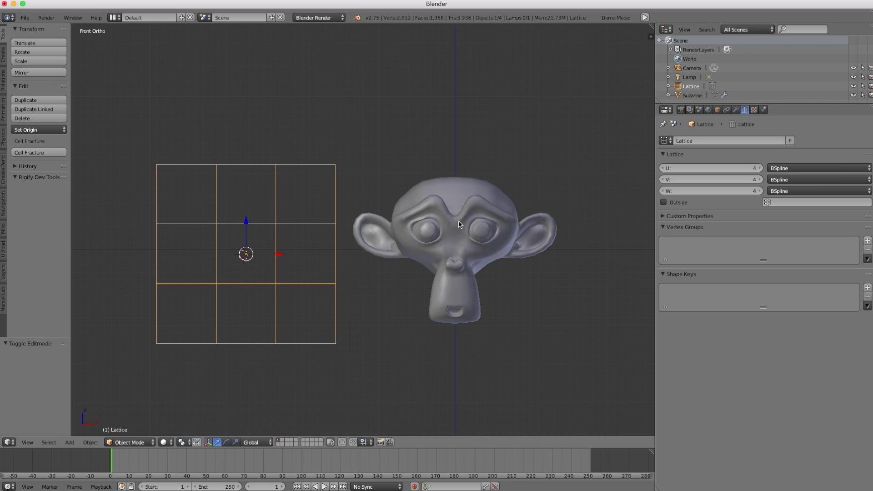
middle_click_drag(260, 204, 267, 197, "shift")
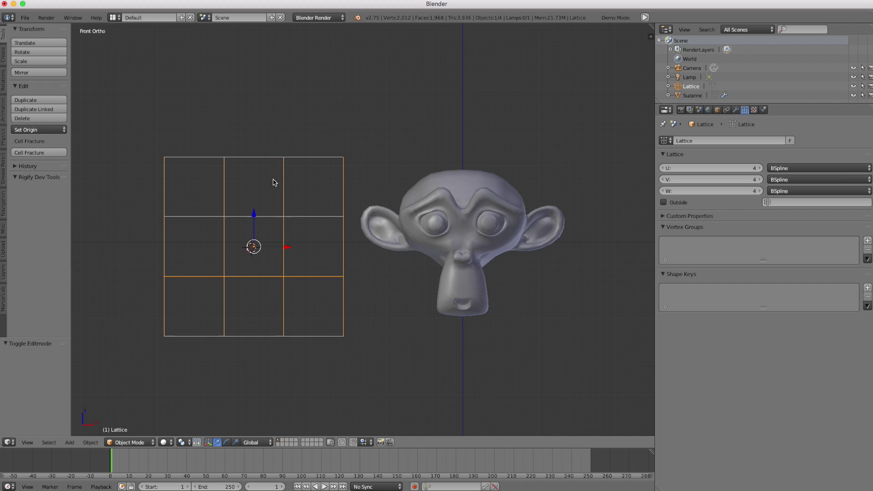
middle_click_drag(275, 183, 318, 219)
- In the front view, assign the lattice to the monkey head's Lattice modifier and move the head about 0.048 along X
key("KP_1")
right_click(489, 223)
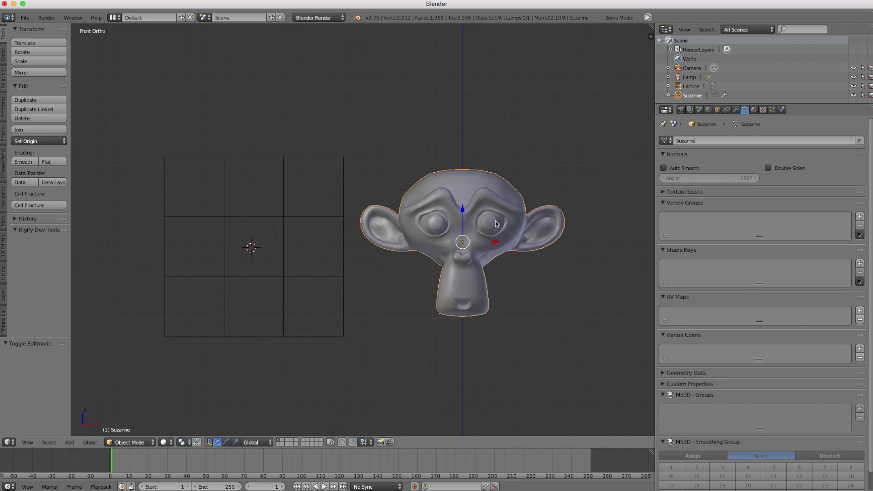
left_click(736, 110)
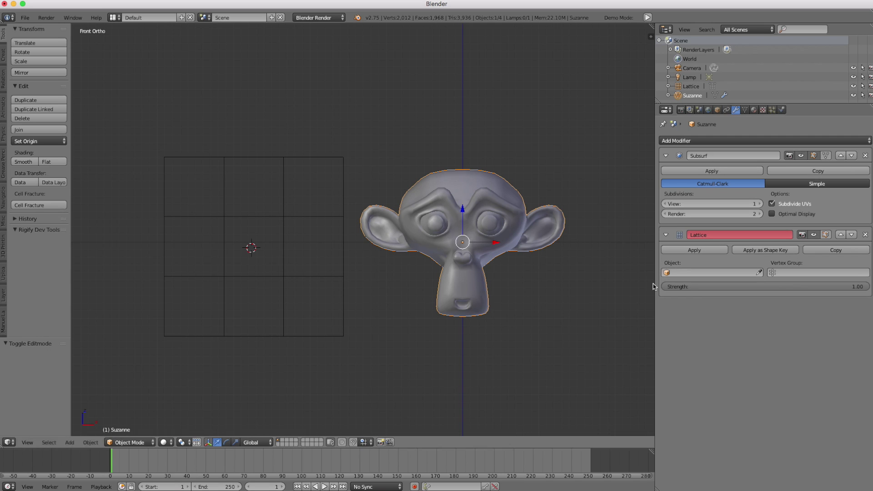
left_click(668, 273)
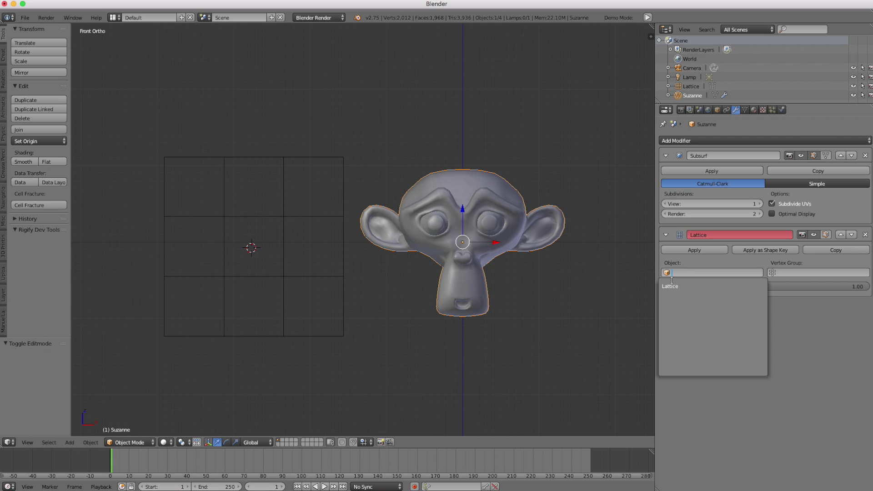
left_click(672, 286)
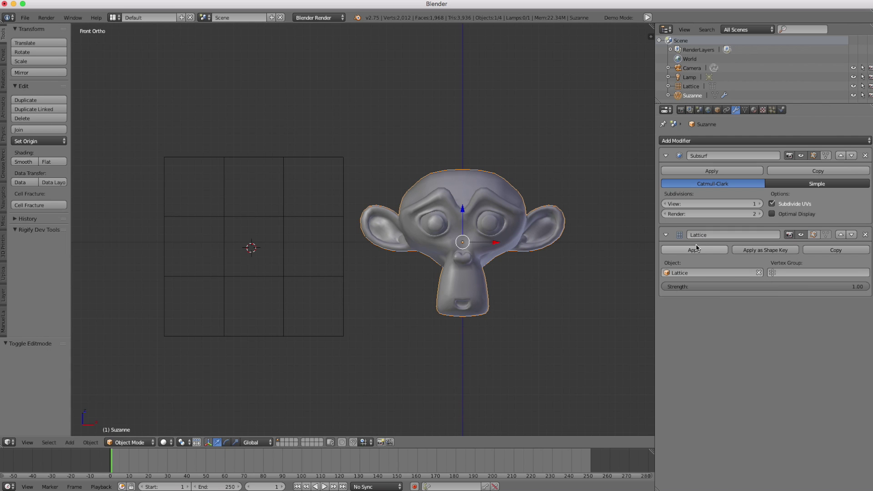
left_click_drag(493, 244, 555, 241)
- In the lattice's Edit Mode, select the two middle columns of points and scale them by about 1.516 along Z
right_click(279, 154)
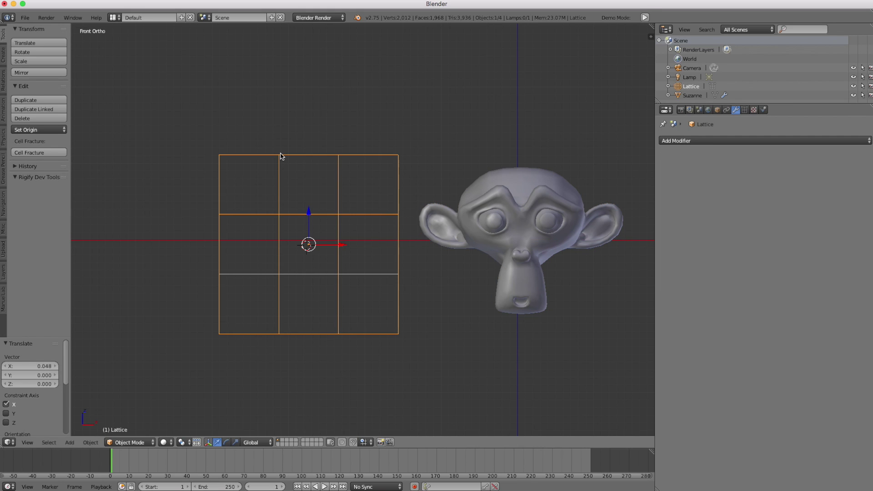
key("Tab")
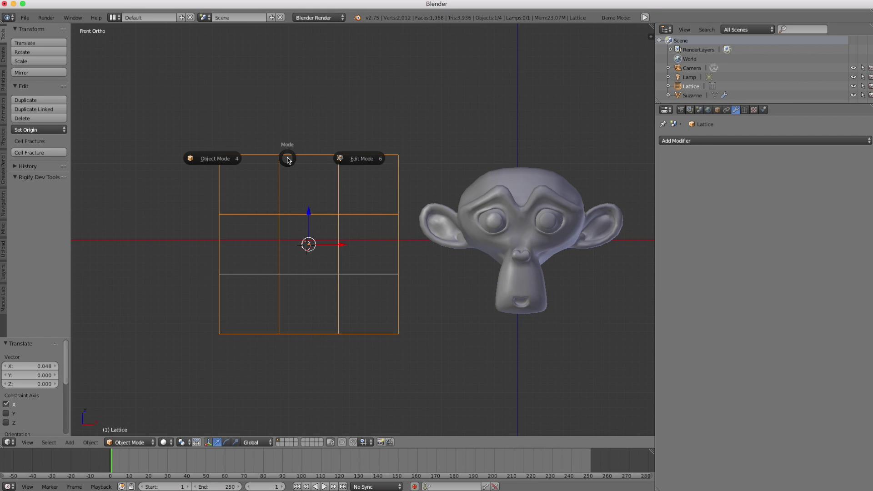
left_click(294, 156)
key("b")
left_click_drag(263, 136, 357, 366)
left_click(203, 443)
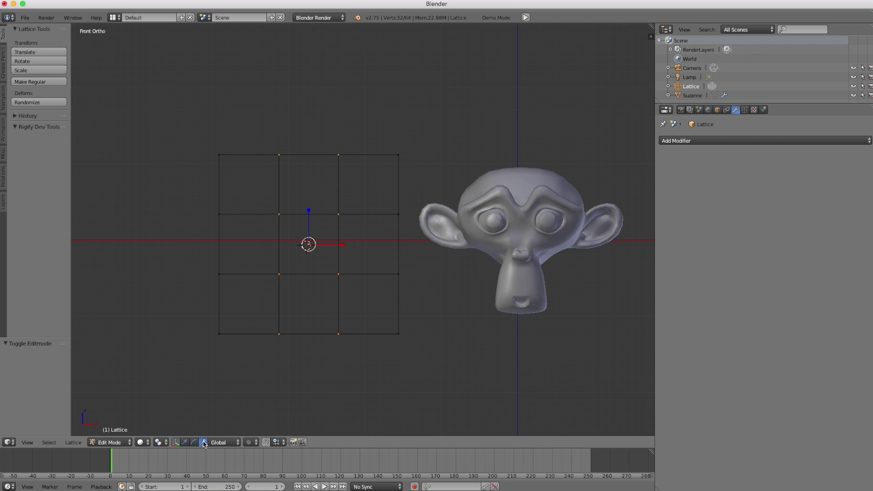
left_click_drag(308, 215, 306, 190)
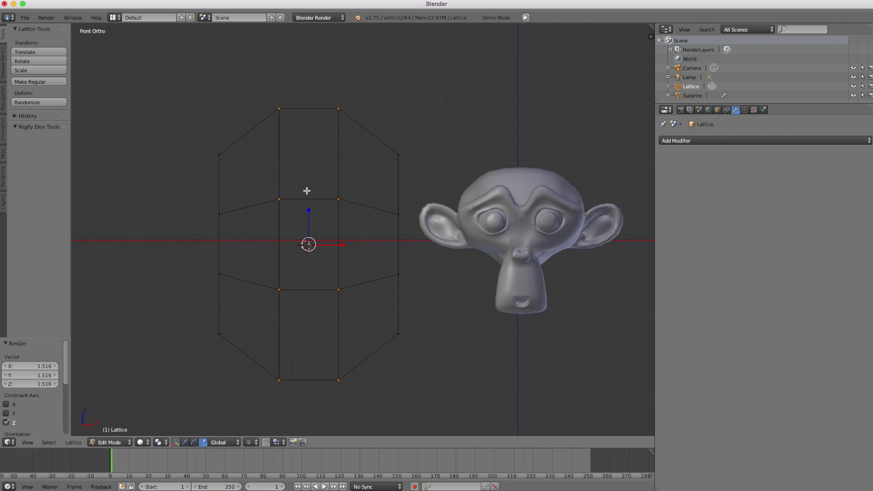
- Return to Object Mode and move the monkey head about -0.096 along X
key("Tab")
left_click(228, 191)
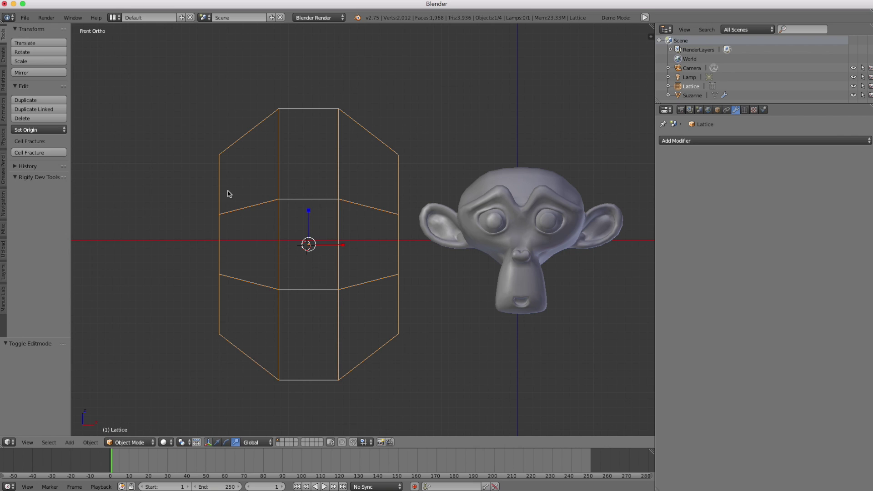
right_click(496, 229)
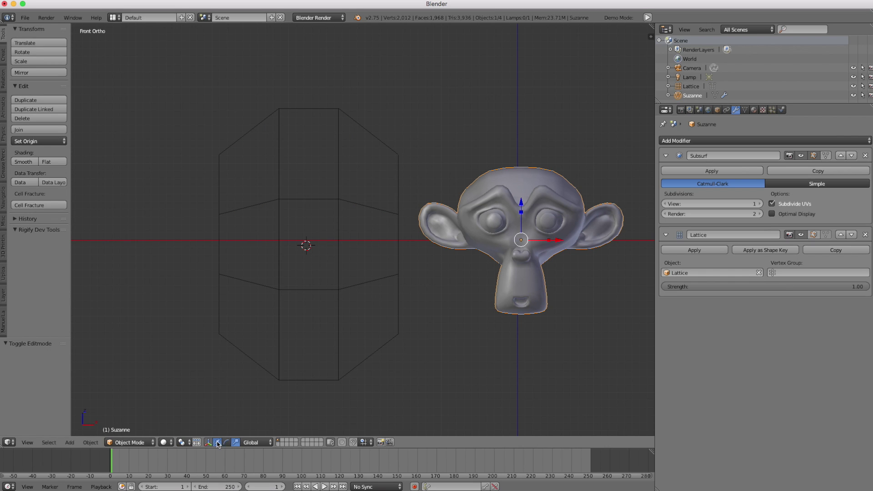
left_click_drag(561, 245, 529, 210)
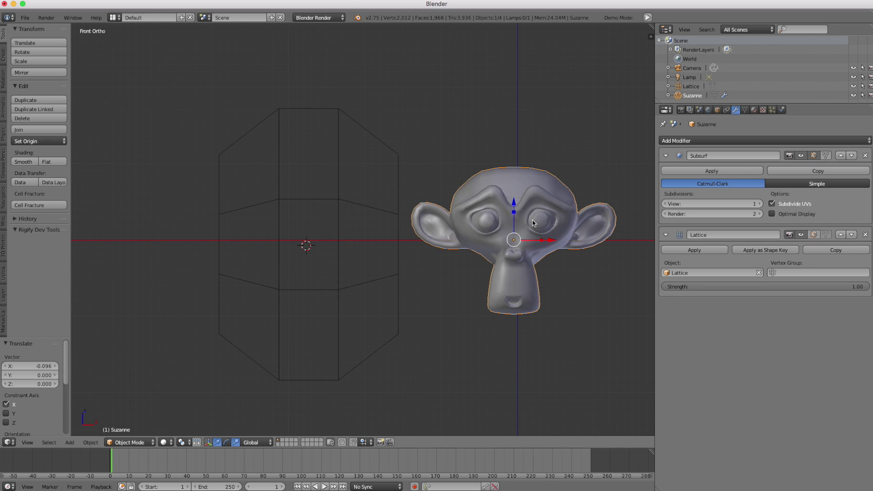
- In the lattice's Edit Mode, select only the column of points farthest from the monkey head and scale it by about 0.272 along Z
right_click(221, 163)
key("Tab")
left_click(269, 162)
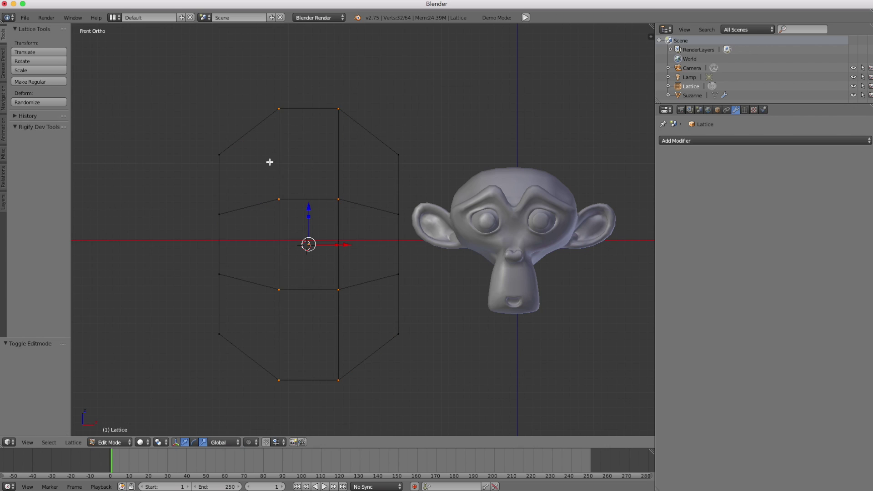
key("a")
key("b")
left_click_drag(202, 138, 244, 371)
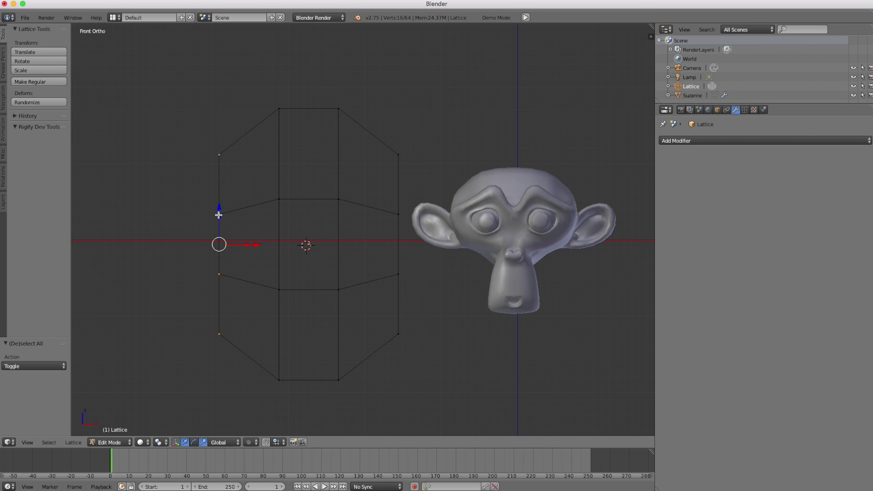
key("s")
key("z")
left_click(219, 237)
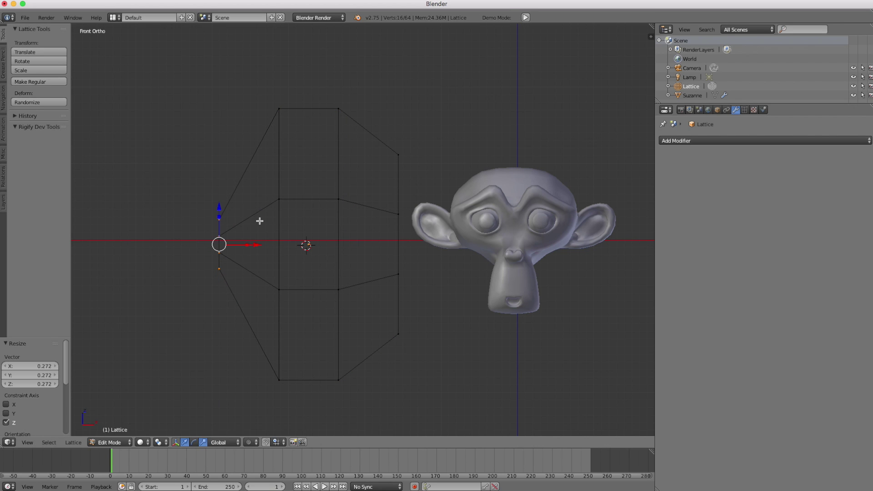
- Narrow the selected outer column of lattice points further, scaling it by about 0.43 along Z
left_click_drag(223, 211, 221, 213)
key("s")
key("z")
left_click(224, 234)
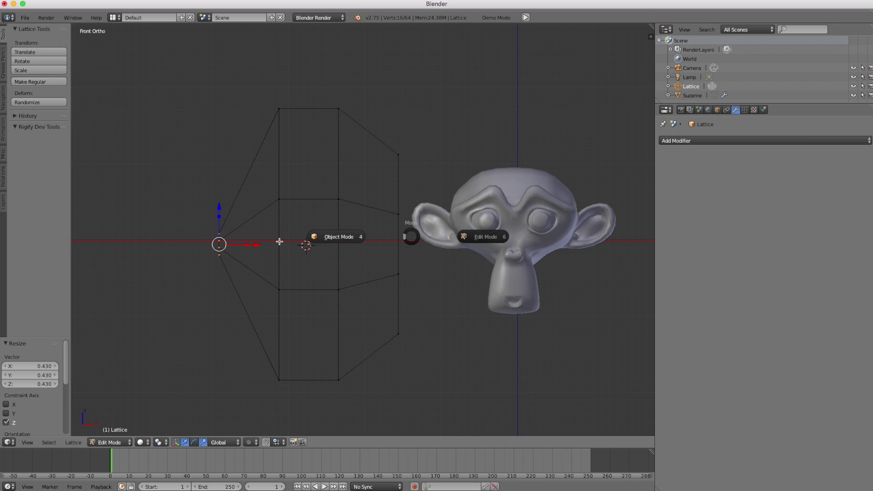
- Return to Object Mode and move the monkey head about 0.198 along X, away from the lattice
key("Tab")
right_click(563, 247)
left_click_drag(563, 247, 571, 280)
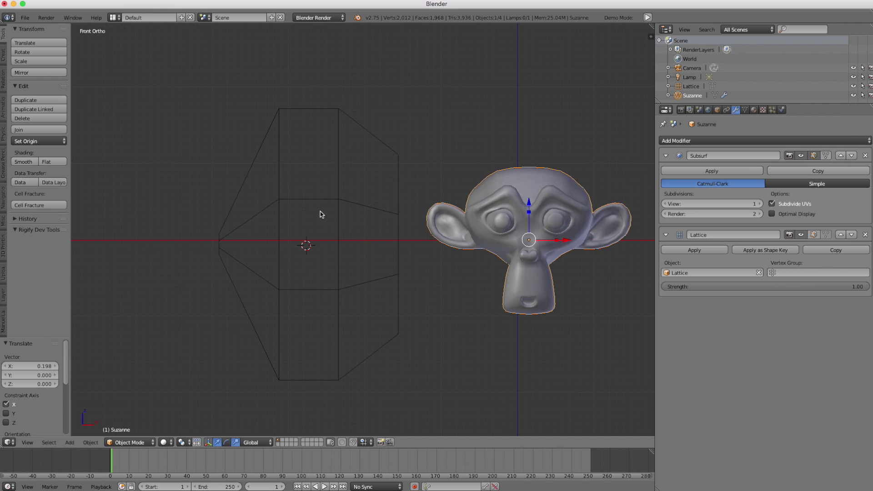
- In the lattice's Edit Mode, widen the pinched outer column of points by scaling it about 6.66 along Z, and return to Object Mode
right_click(299, 196)
middle_click_drag(364, 238, 318, 228, "shift")
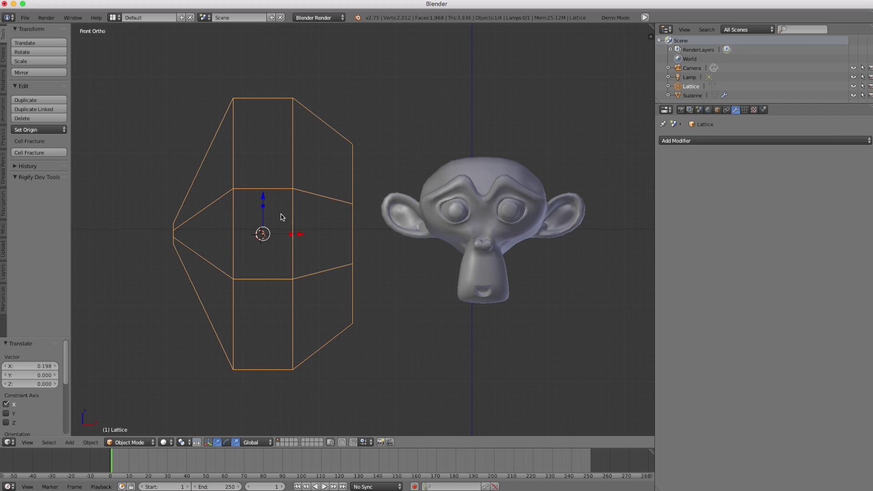
key("Tab")
left_click(255, 228)
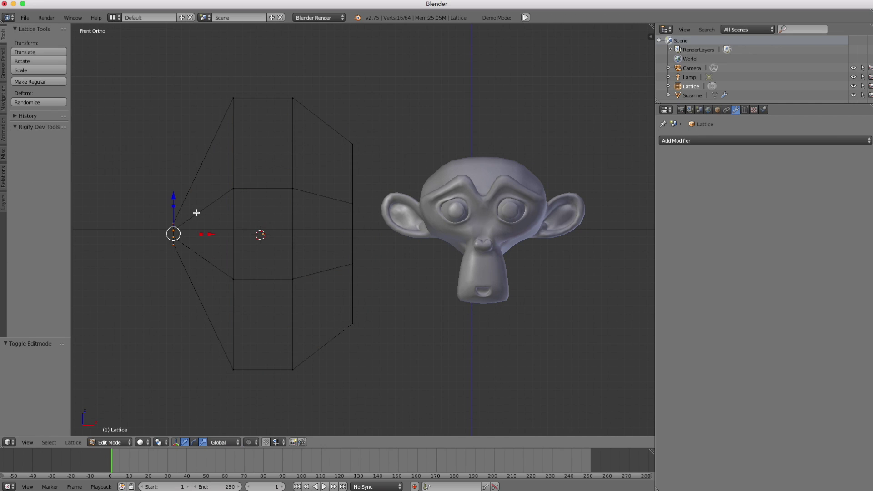
key("s")
key("z")
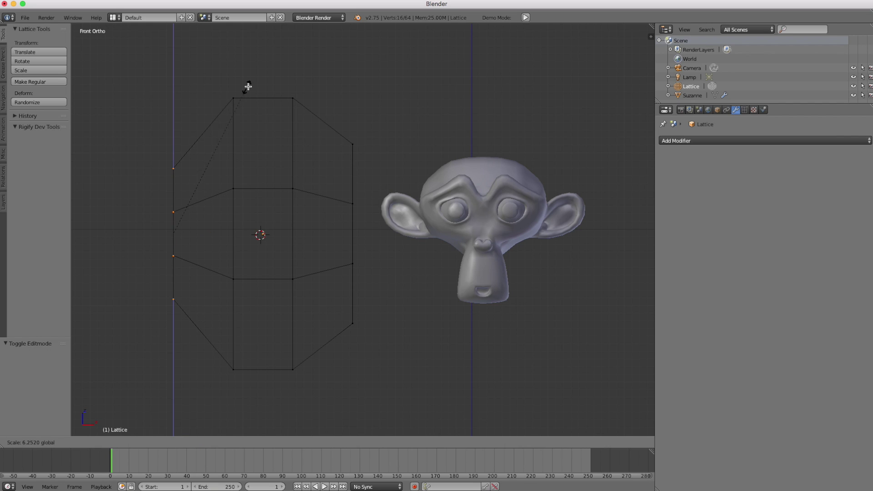
left_click(251, 90)
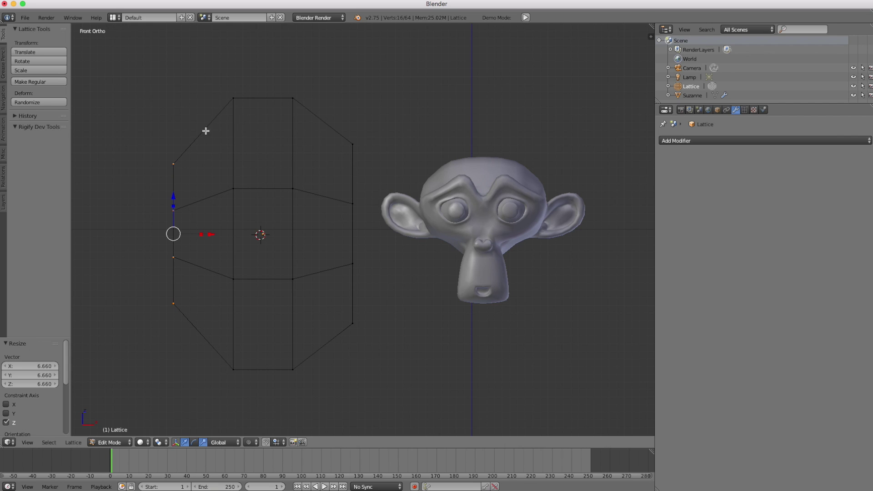
key("Tab")
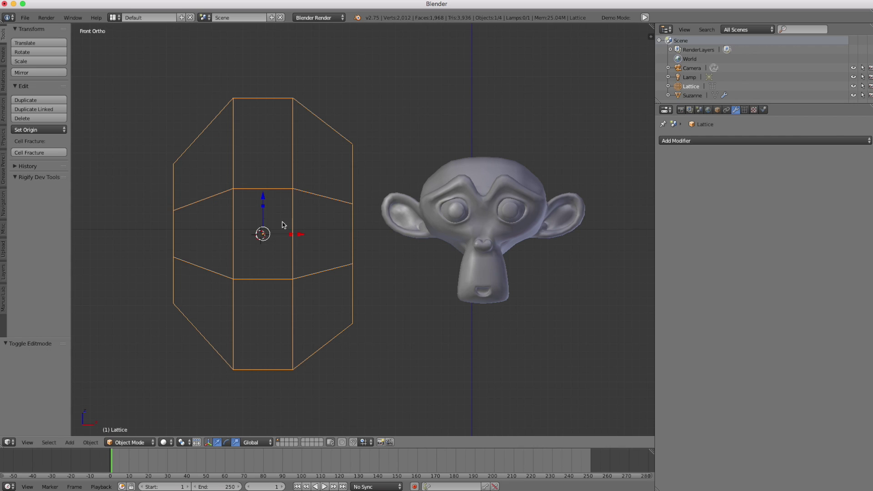
- Move the monkey head about -2.887 along X so it sits inside the lattice
scroll(323, 277, "up", 2, "ctrl")
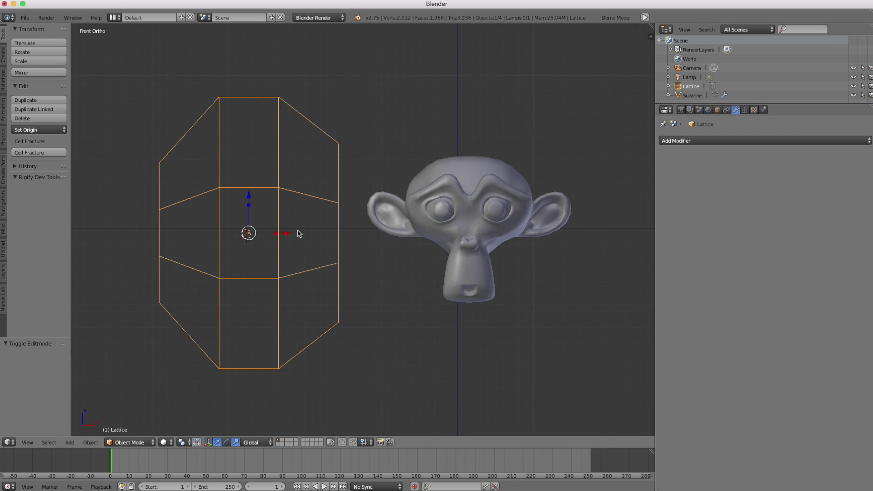
right_click(502, 229)
key("g")
key("x")
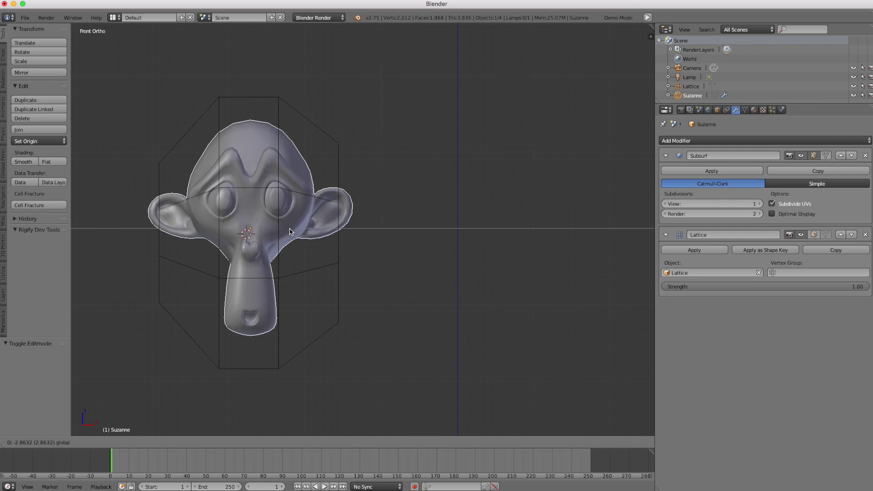
left_click(287, 233)
- Select the lattice and insert a LocRotScale keyframe for it at frame 1
right_click(310, 121)
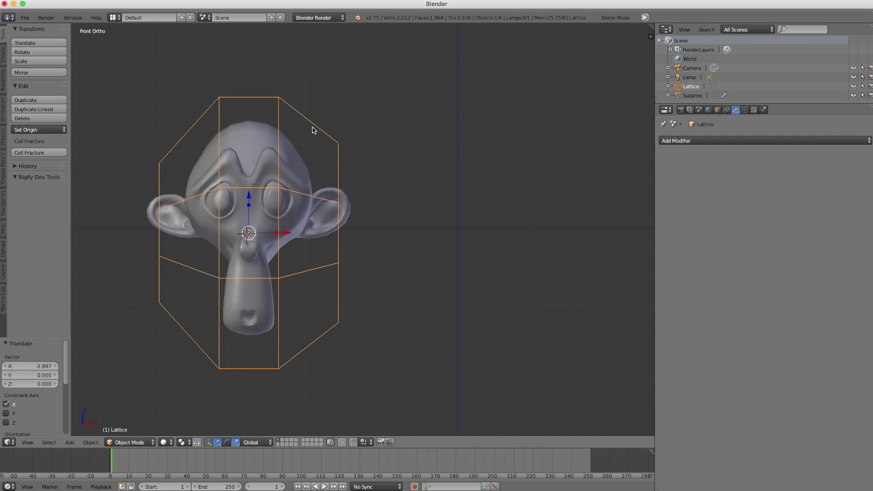
key("i")
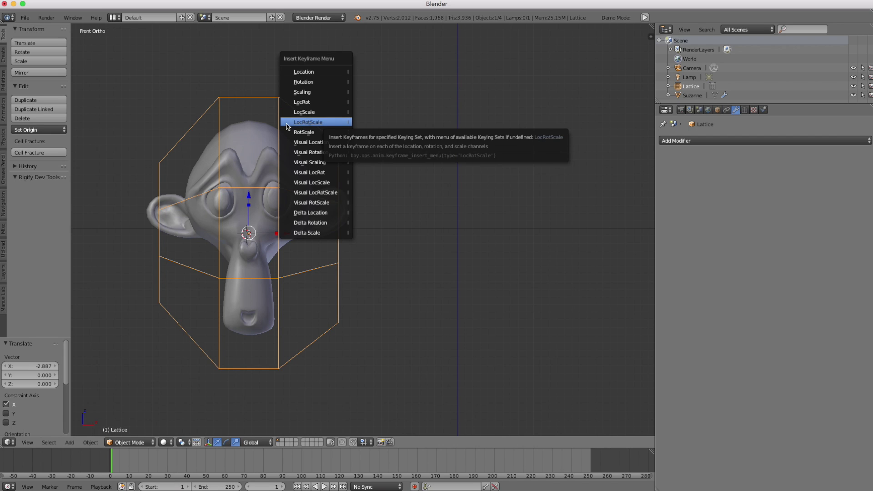
left_click(320, 123)
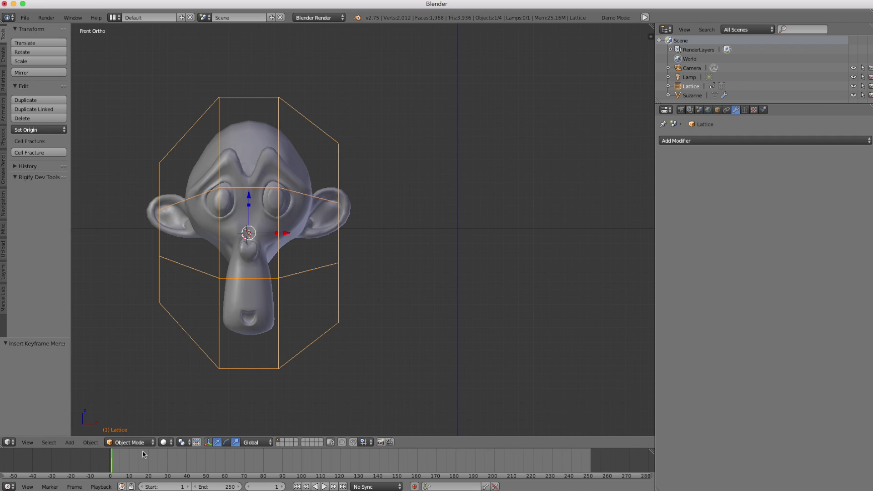
- Try to shrink the lattice by a factor of about 0.123 at frame 30, moving on to frame 60 without keyframing it
left_click_drag(160, 463, 168, 464)
key("s")
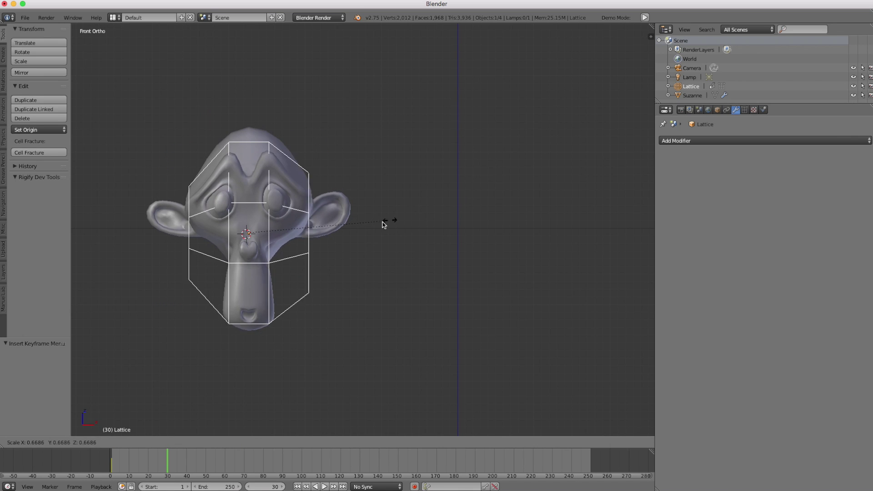
left_click(270, 249)
left_click(225, 463)
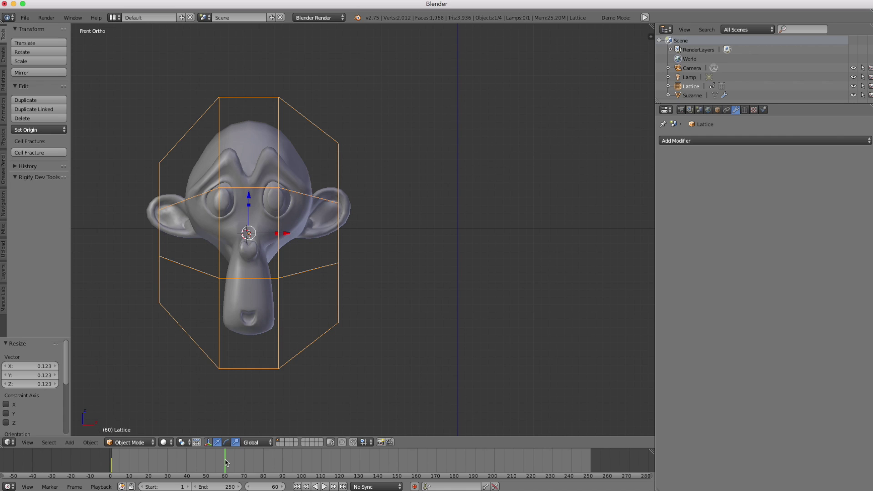
- At frame 30, scale the lattice by about 0.137 and insert a LocRotScale keyframe
left_click_drag(225, 463, 169, 465)
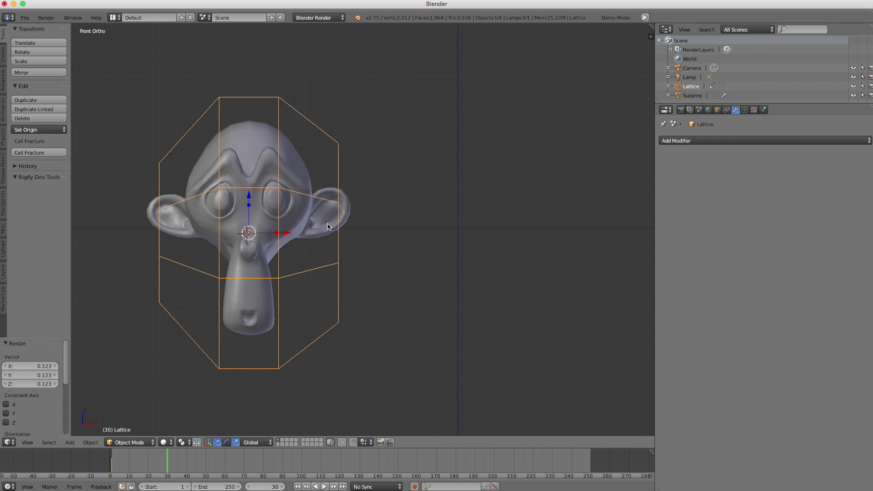
key("s")
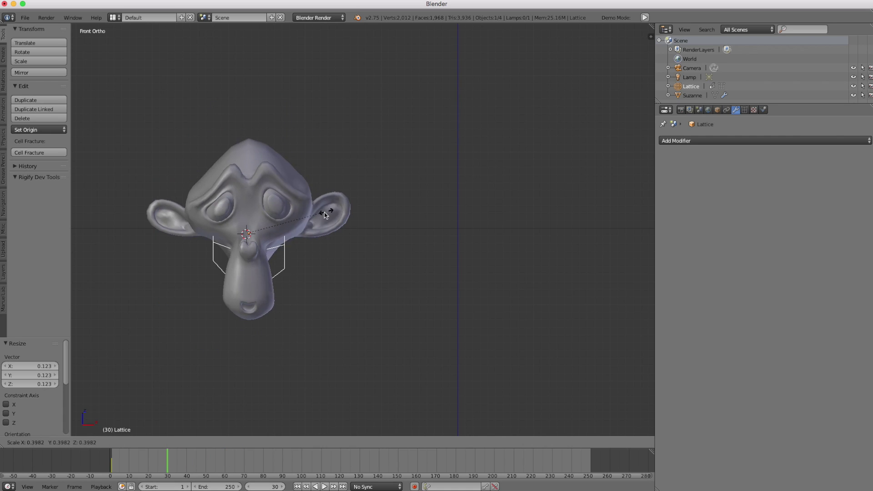
left_click(276, 237)
key("i")
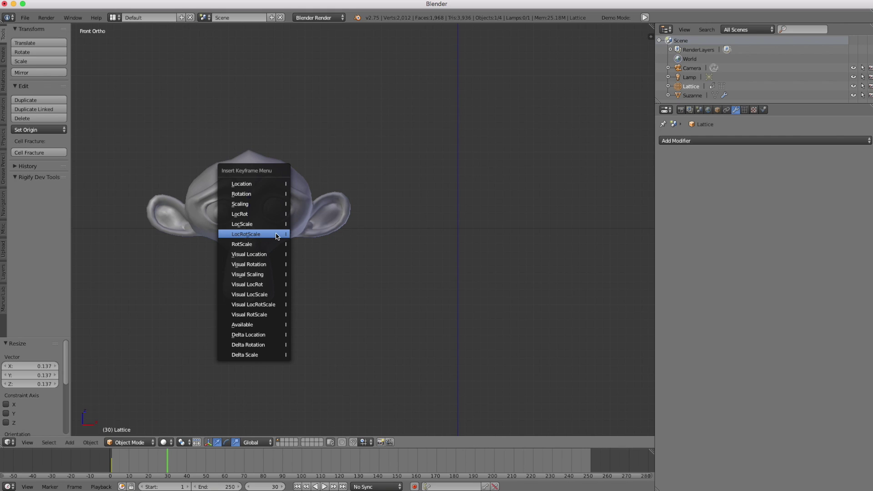
left_click(275, 236)
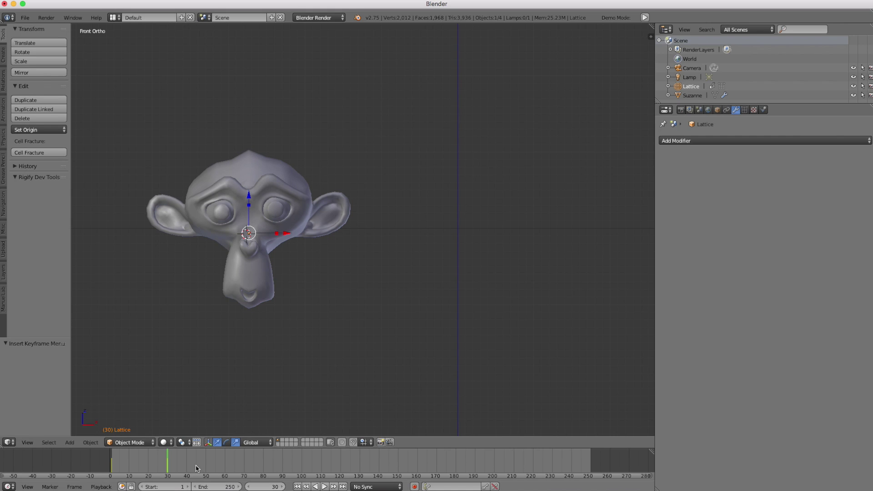
- At frame 60, enlarge the lattice in stages, ending with a scale of about 2.055, insert a LocRotScale keyframe, and scrub back to frame 0
left_click(226, 467)
left_click_drag(227, 467, 225, 468)
key("s")
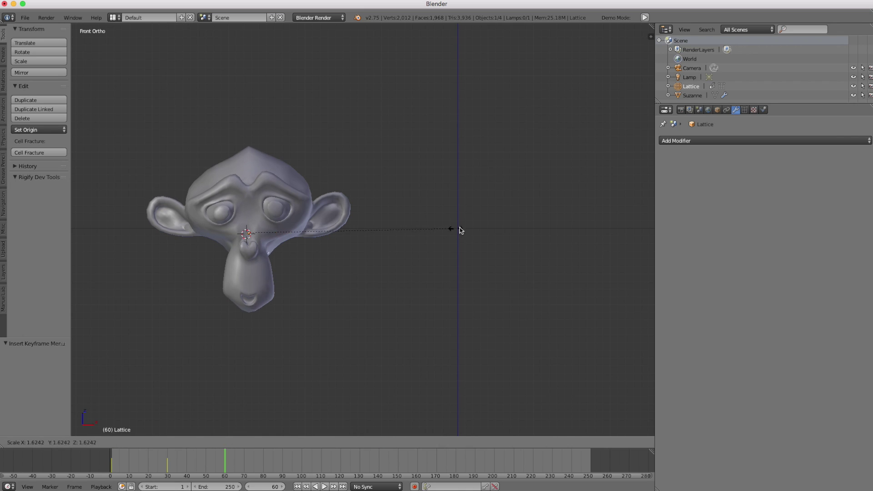
left_click(495, 217)
key("s")
left_click(504, 227)
key("s")
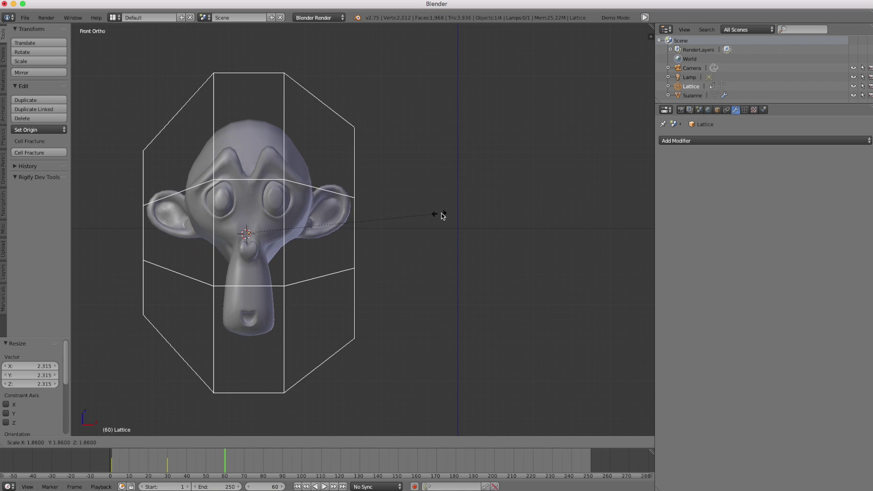
left_click(459, 211)
key("i")
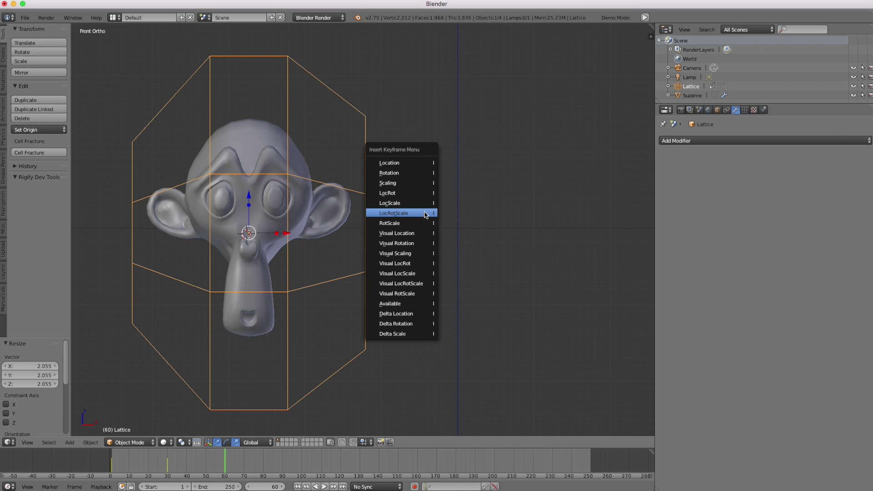
left_click(425, 213)
left_click_drag(226, 460, 110, 464)
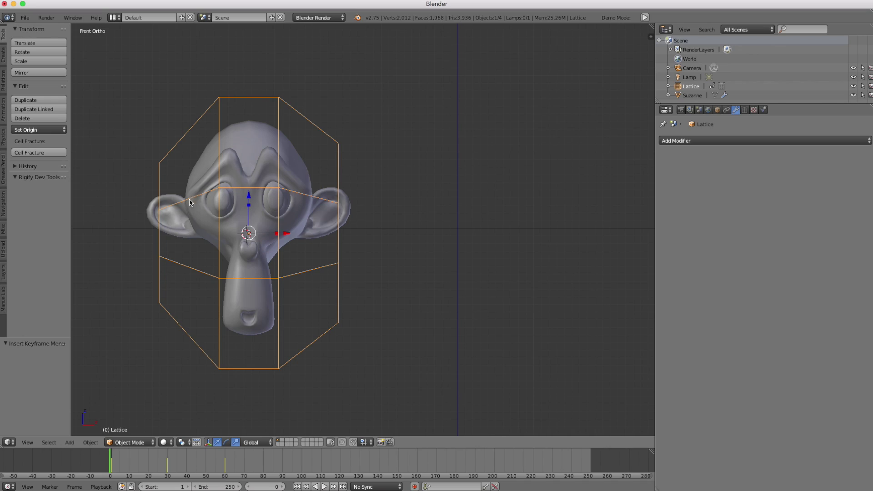
- Delete the animated lattice and move the monkey head about 2.851 along X
middle_click_drag(267, 182, 265, 207)
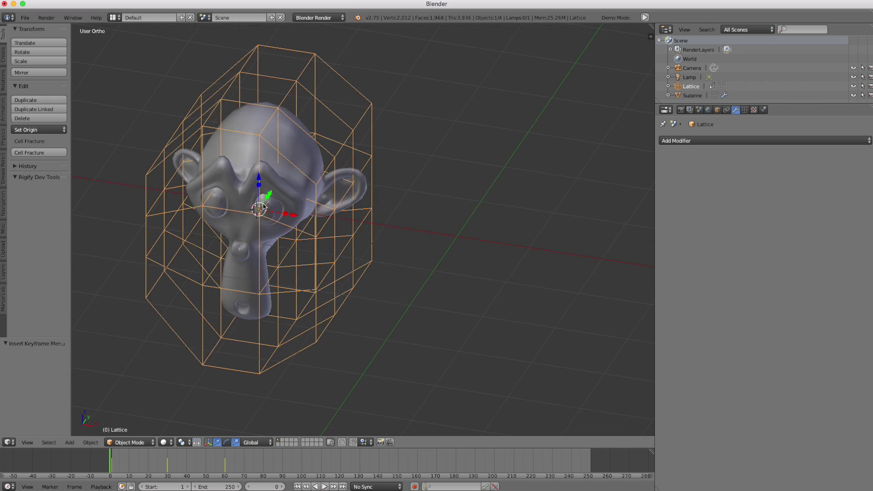
left_click_drag(275, 194, 273, 195)
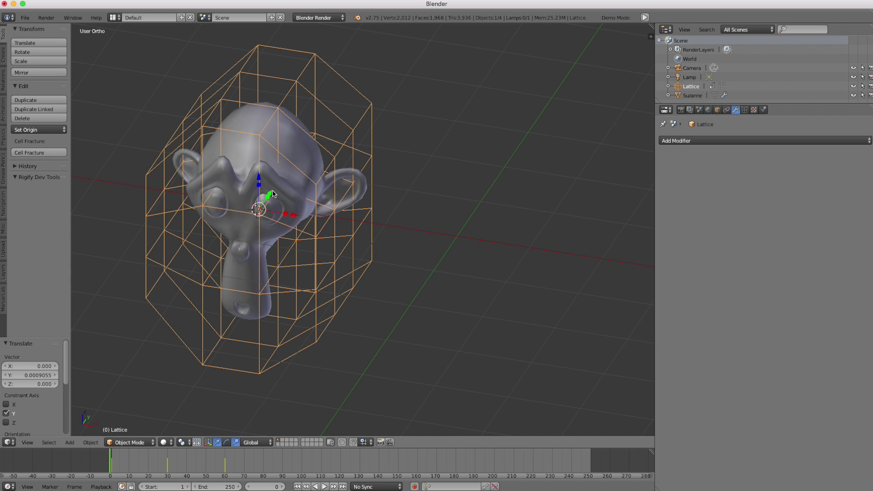
key("KP_1")
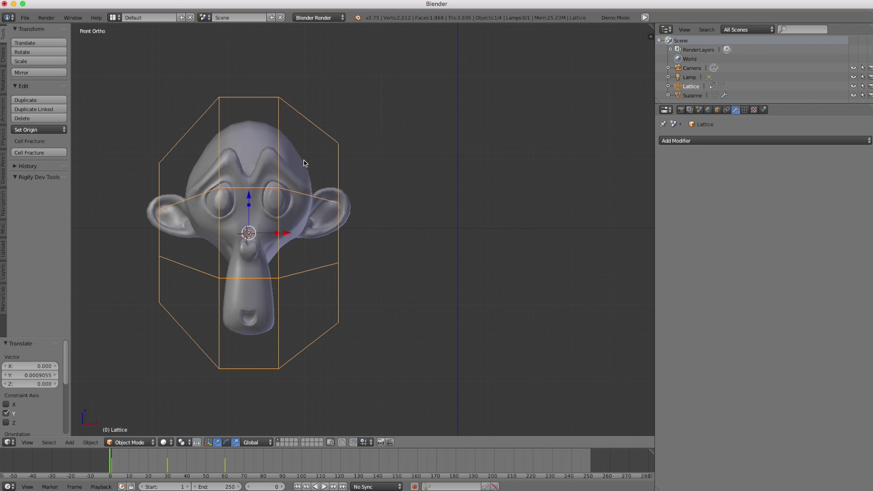
key("x")
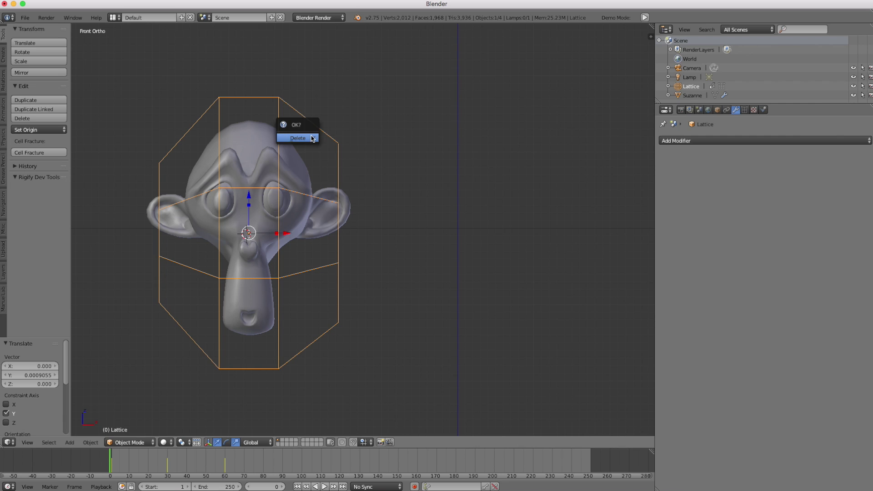
left_click(298, 138)
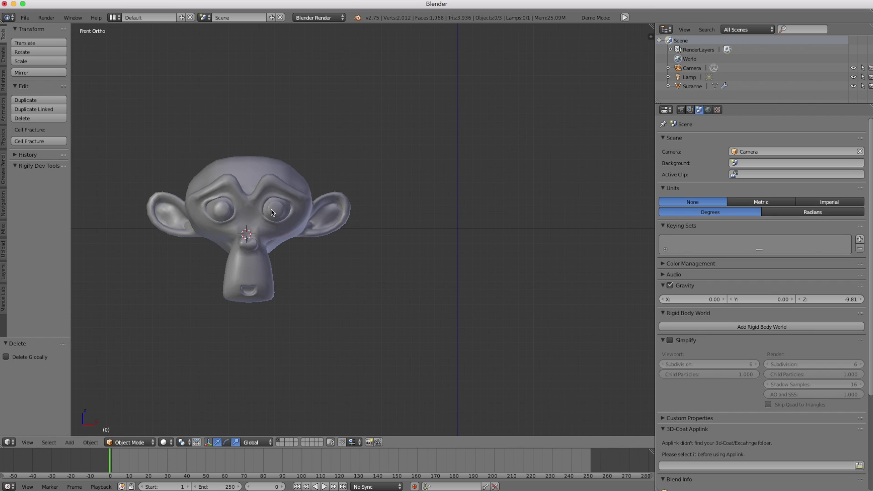
left_click_drag(291, 230, 510, 231)
- Place the 3D cursor in the empty space beside the monkey head and add a lattice there, scaled by about 2.494
left_click(232, 230)
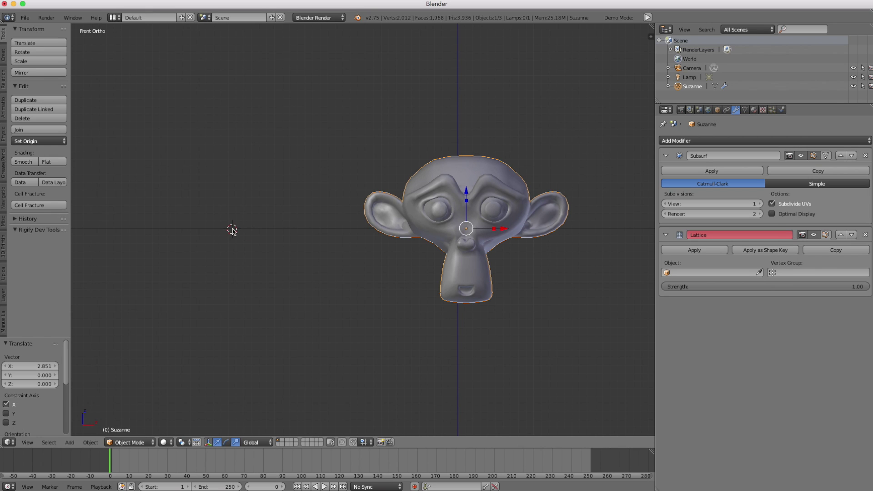
key("shift+a")
left_click(232, 229)
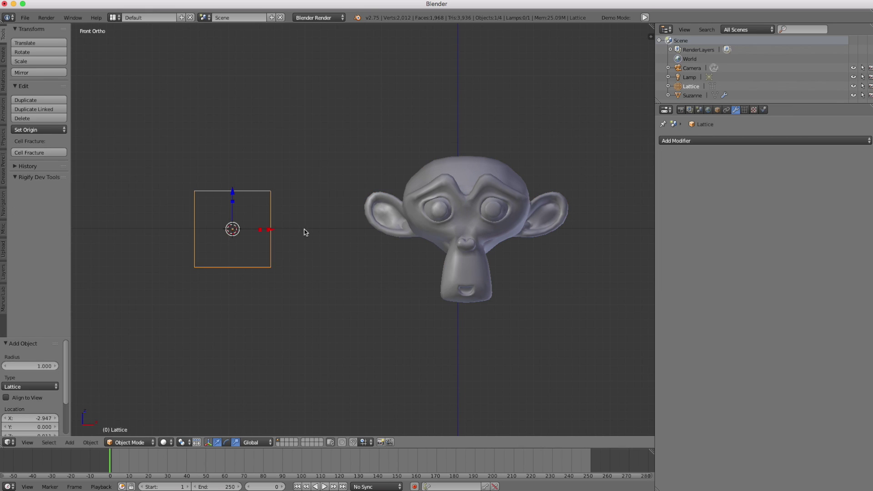
key("s")
left_click(409, 255)
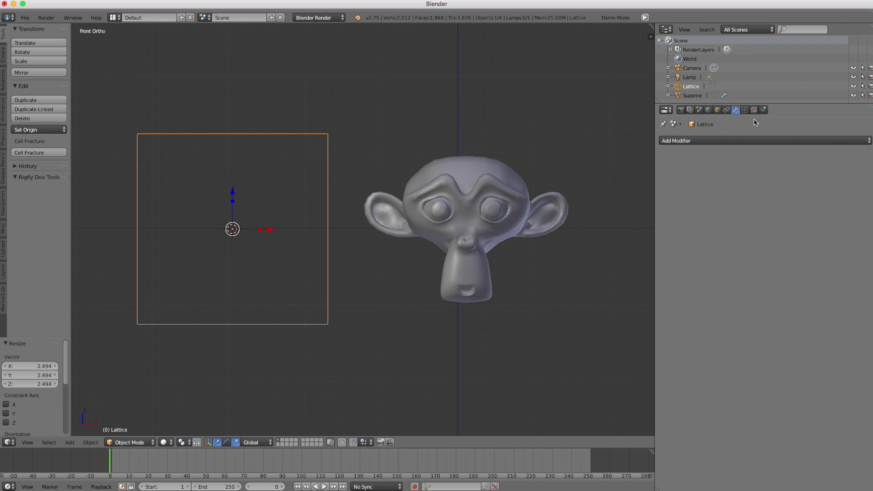
- Set the new lattice's resolution to 4 in U, V and W
left_click(745, 110)
left_click(761, 168)
left_click(761, 168)
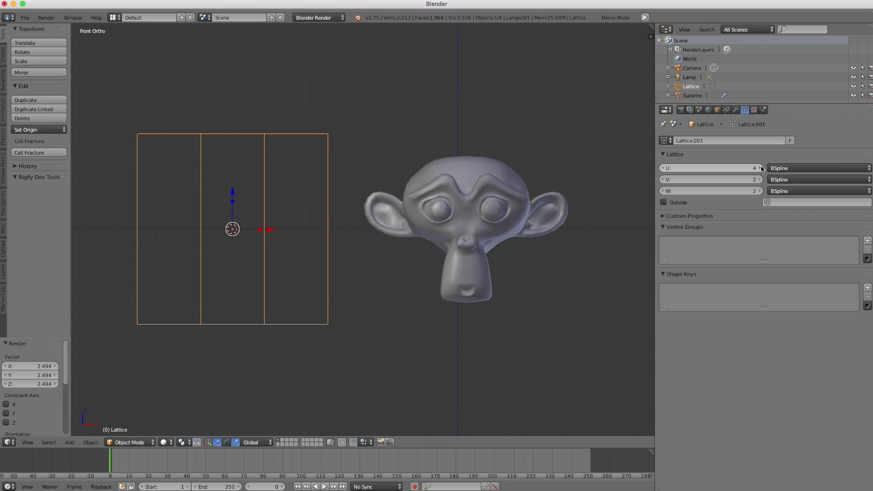
left_click(760, 179)
left_click(760, 179)
left_click(760, 191)
left_click(760, 192)
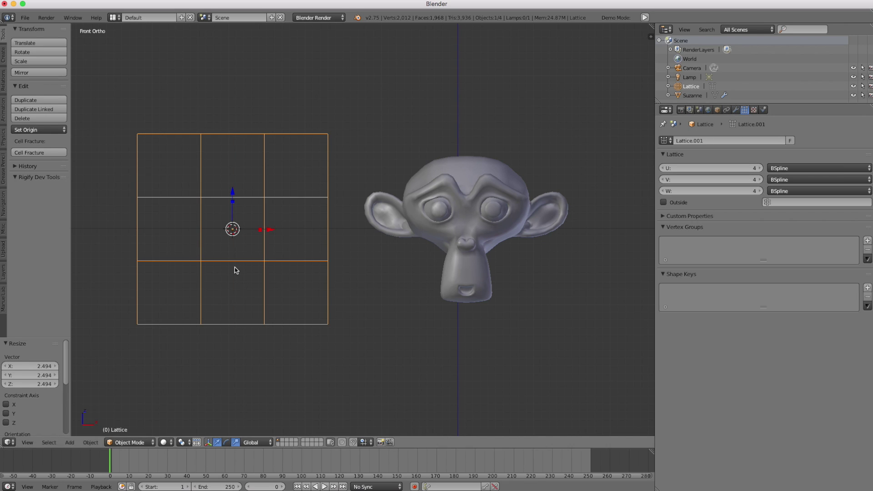
- Move the monkey head about -2.965 along X into the new lattice, and select the lattice in front view
middle_click_drag(235, 270, 268, 296)
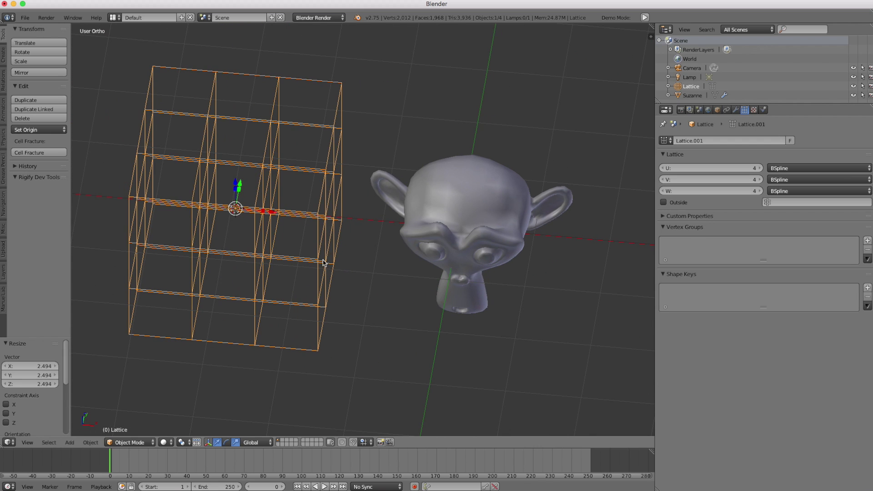
right_click(479, 229)
key("KP_7")
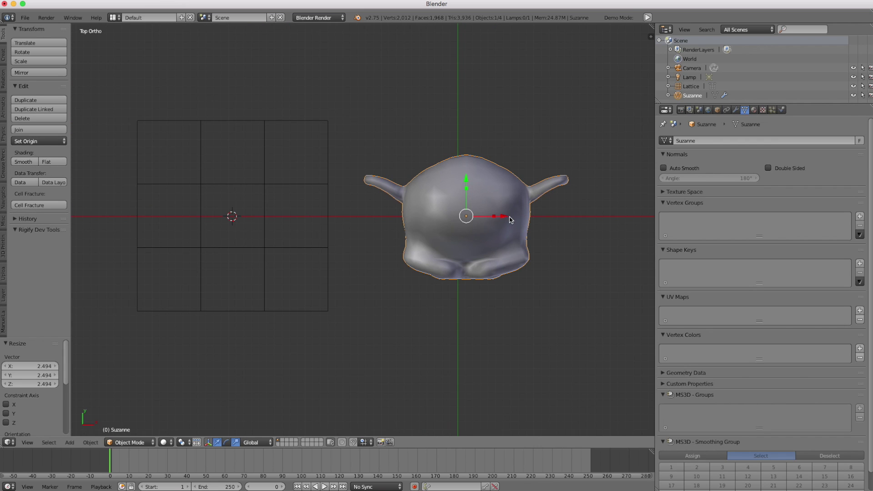
left_click_drag(509, 220, 276, 220)
right_click(255, 121)
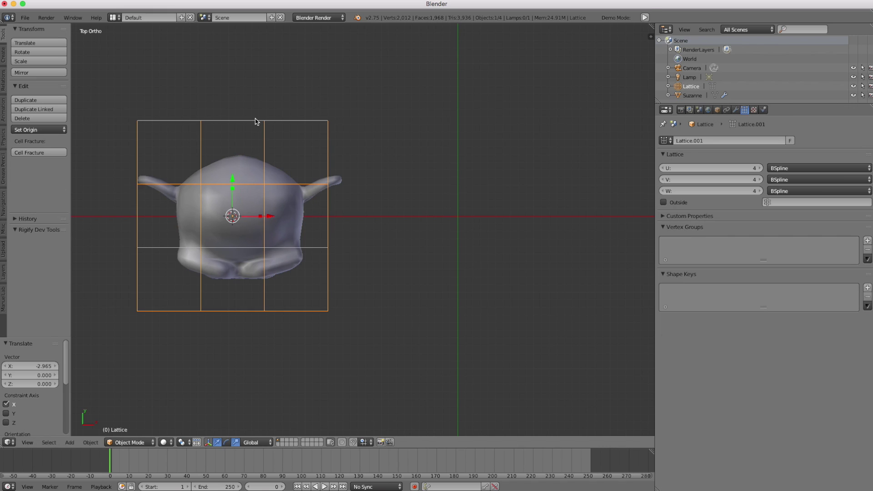
key("KP_1")
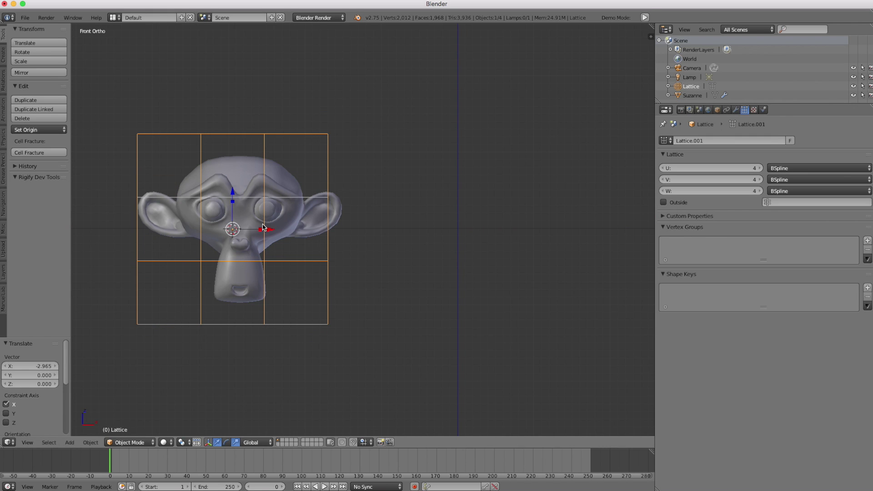
- Move the monkey head about -0.138 along X to centre it in the lattice, and reselect the lattice
right_click(273, 231)
left_click_drag(281, 232, 272, 232)
right_click(253, 133)
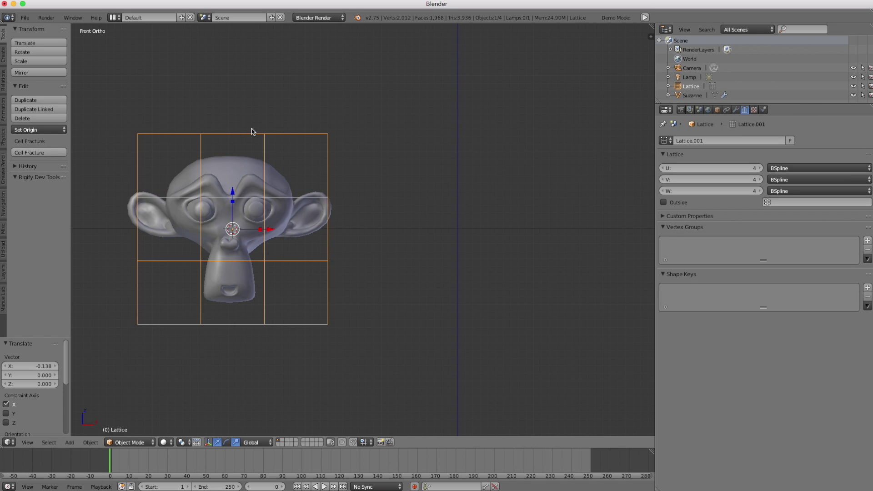
- Add a Curve modifier to the lattice around the monkey head
middle_click_drag(253, 132, 343, 164, "shift")
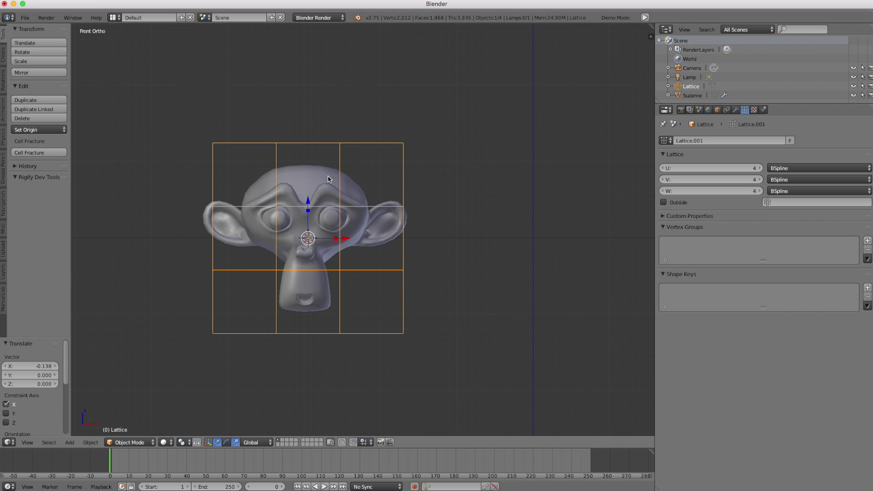
right_click(300, 196)
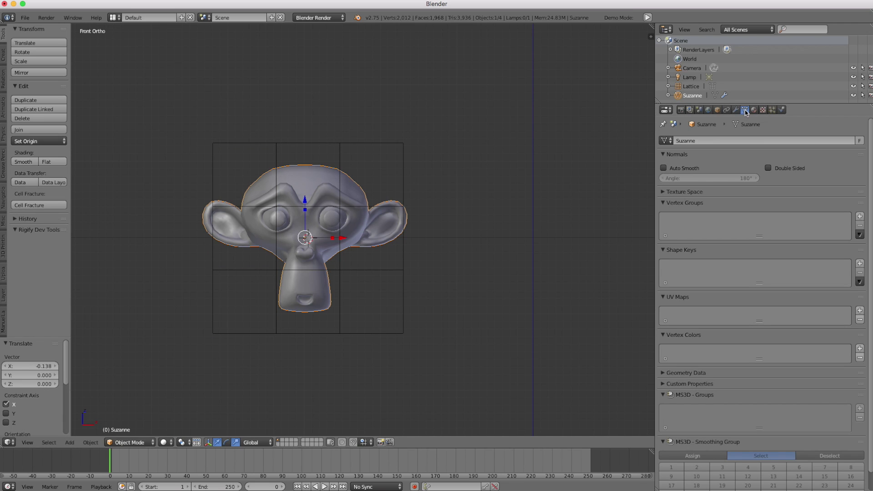
right_click(370, 145)
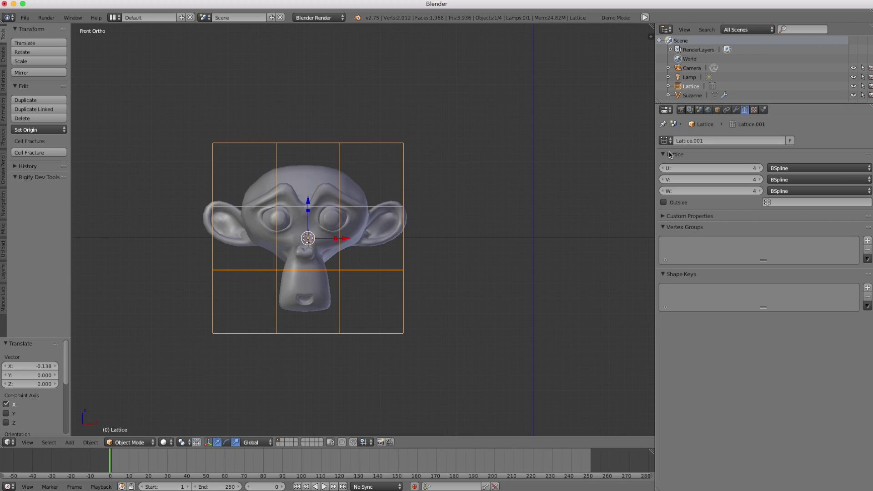
left_click(736, 110)
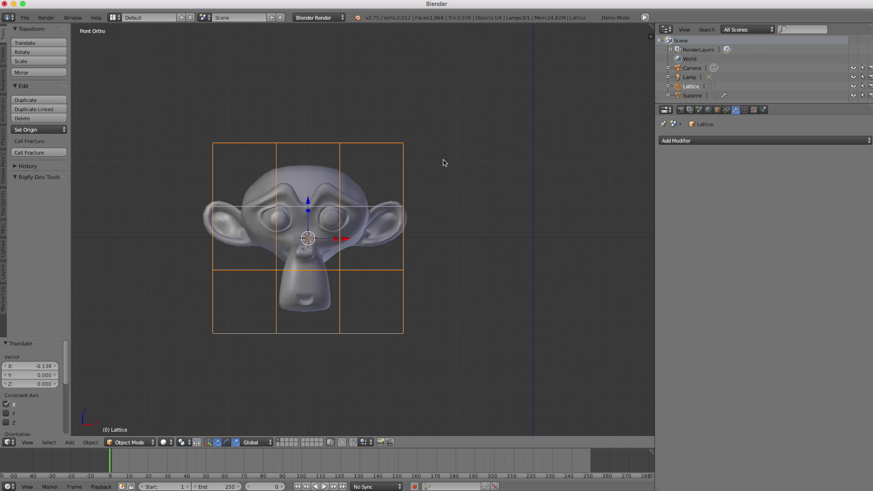
left_click(731, 145)
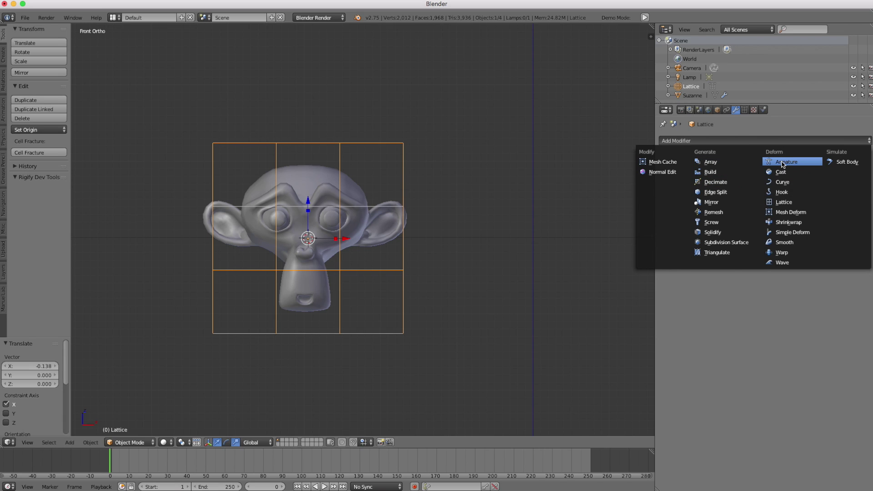
left_click(782, 186)
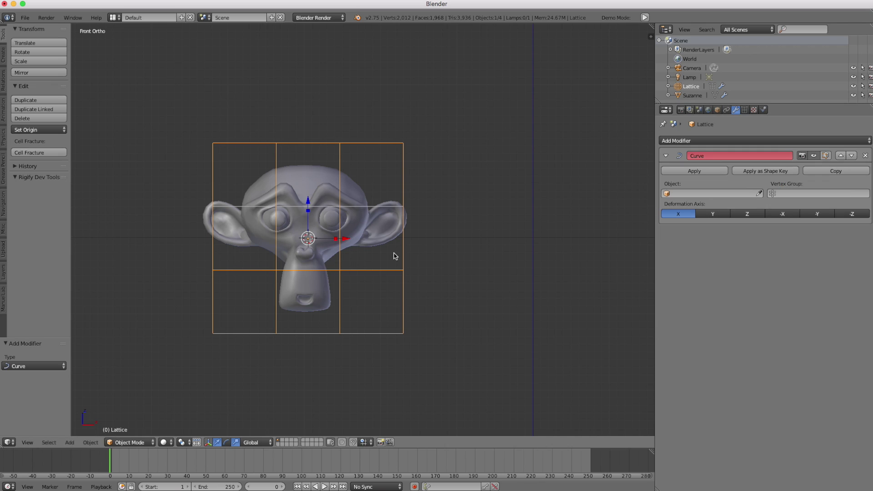
- Place the 3D cursor beside the monkey's ear and add a Bezier curve there in top view
left_click(371, 232)
key("KP_7")
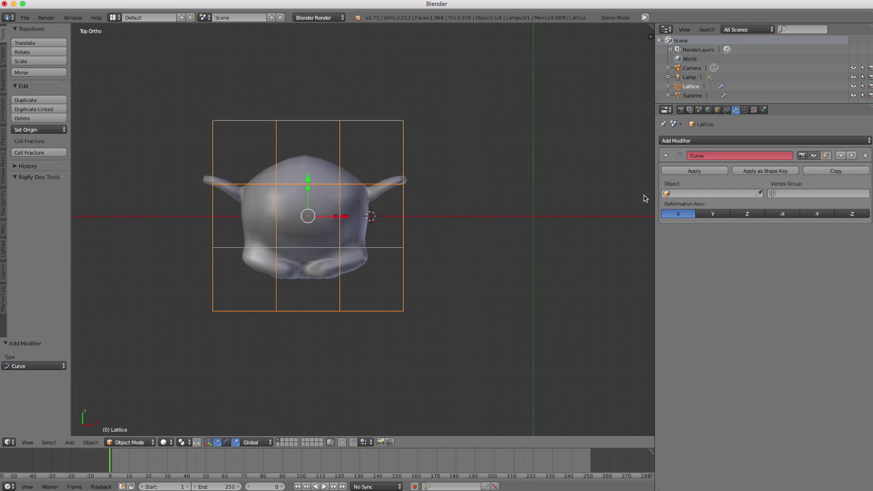
left_click(670, 193)
left_click(470, 213)
key("shift+a")
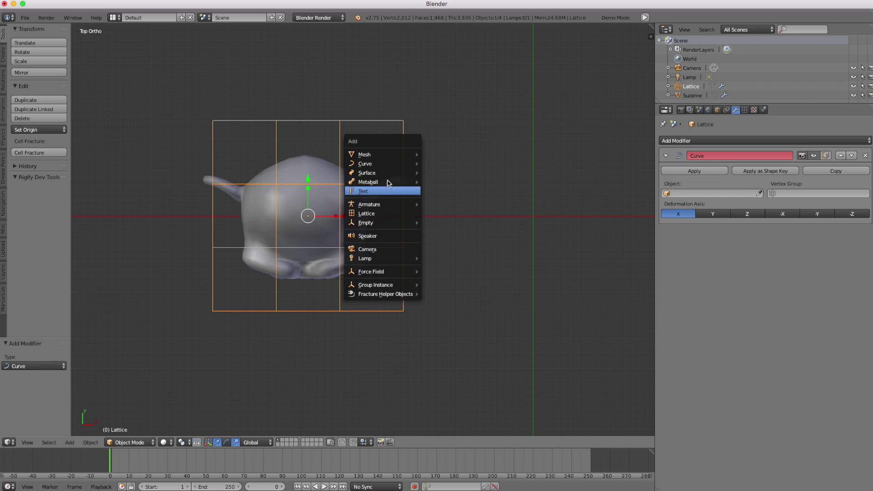
mouse_move(401, 163)
left_click(428, 167)
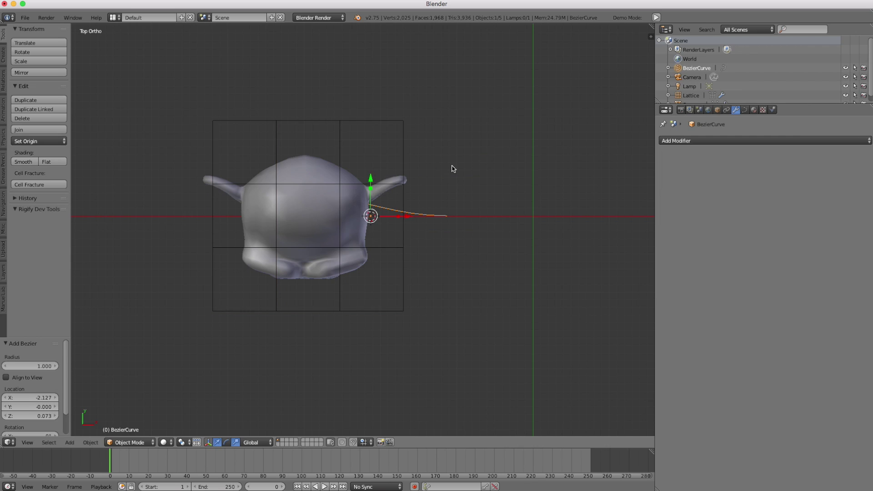
- Move the Bezier curve into the middle of the lattice and scale it up to roughly the lattice's width
key("g")
key("s")
left_click(384, 178)
key("g")
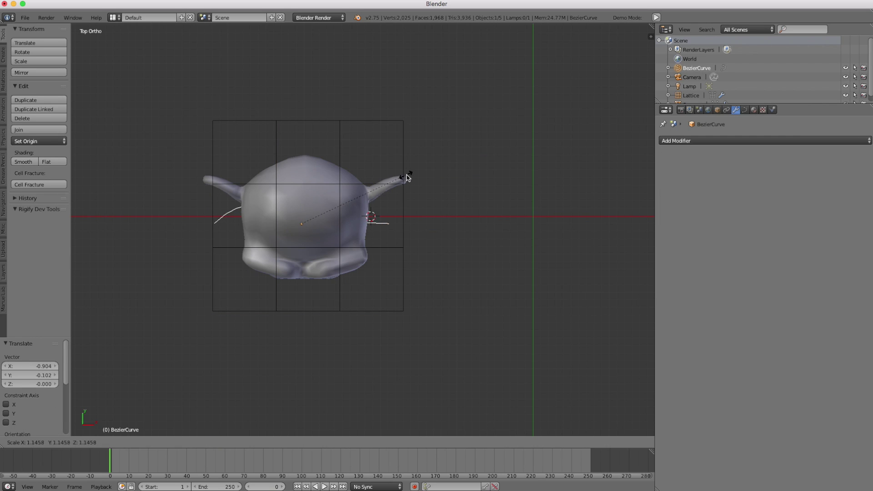
left_click(435, 176)
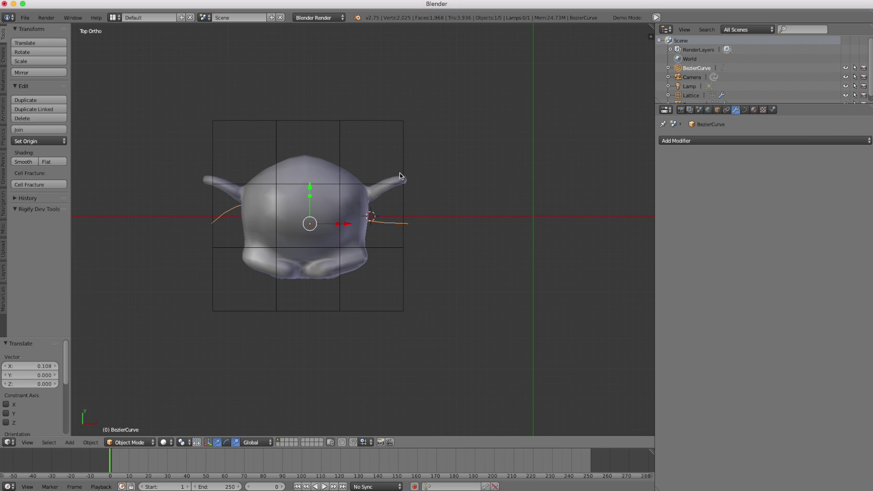
- Try to pick BezierCurve as the target object of the lattice's Curve modifier
left_click(395, 124)
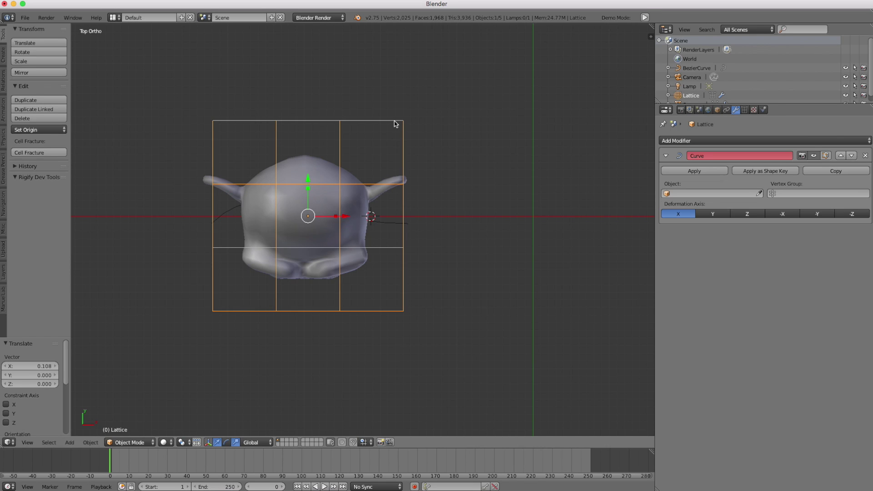
left_click(668, 194)
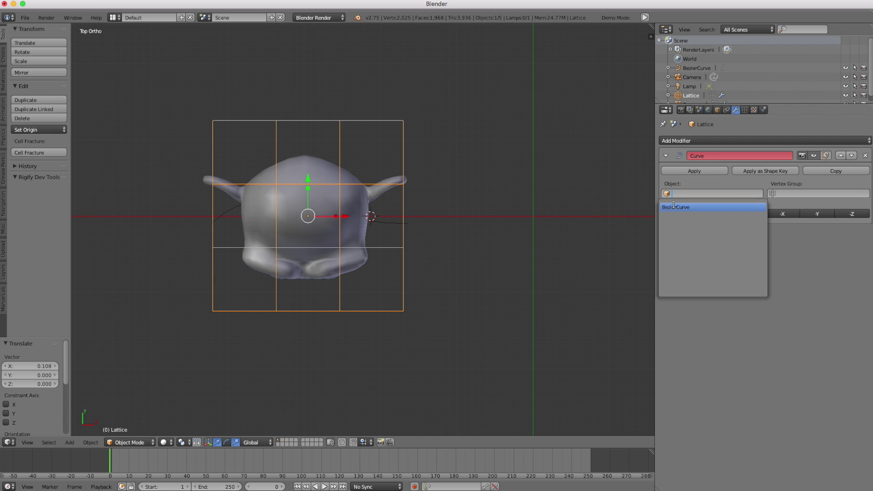
left_click(675, 207)
- Set the object of the monkey head's Lattice modifier to Lattice
right_click(336, 179)
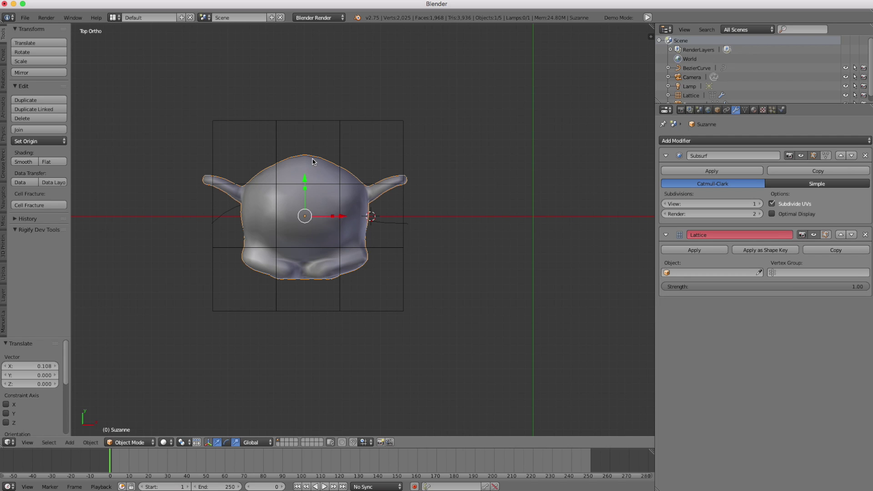
left_click(667, 272)
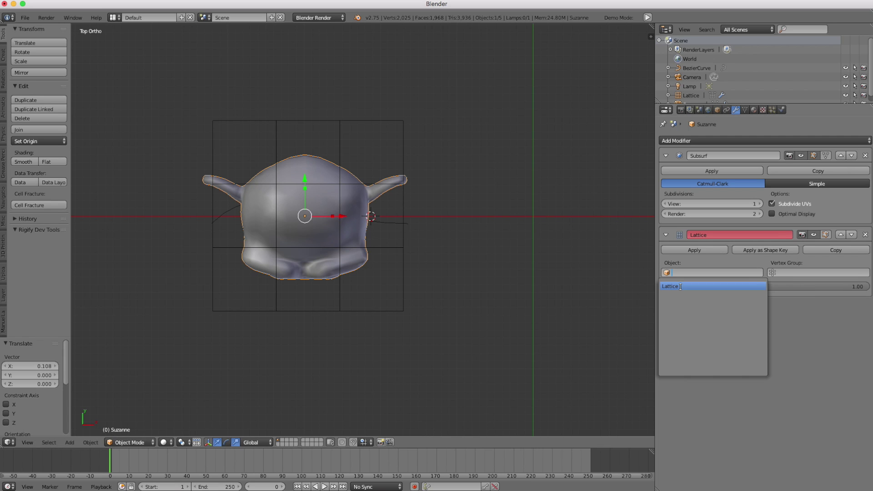
left_click(681, 286)
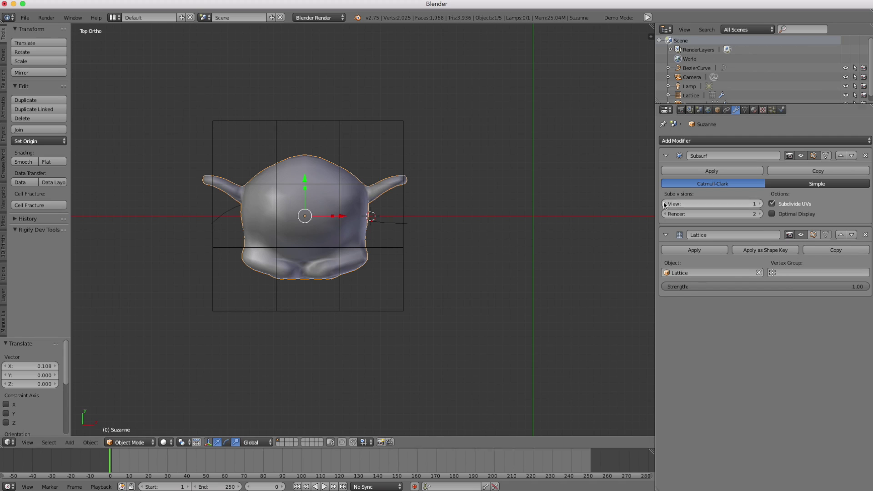
- Select the lattice and set the object of its Curve modifier to BezierCurve
right_click(405, 122)
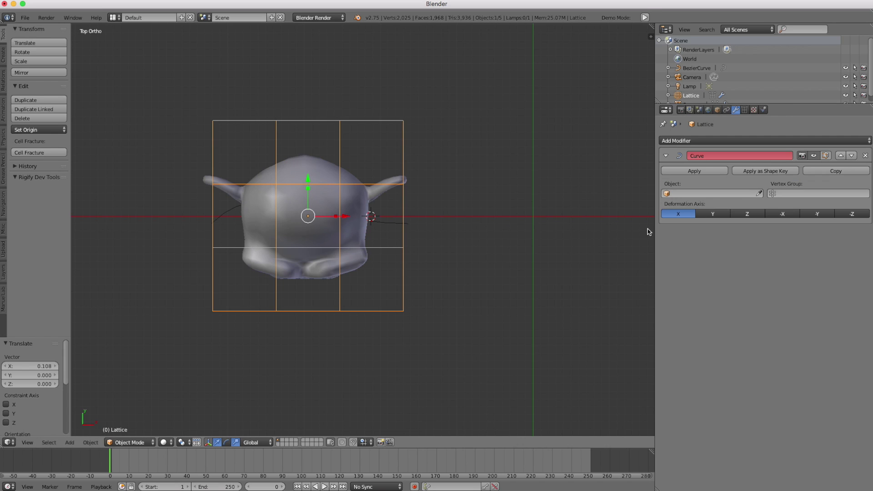
left_click(667, 194)
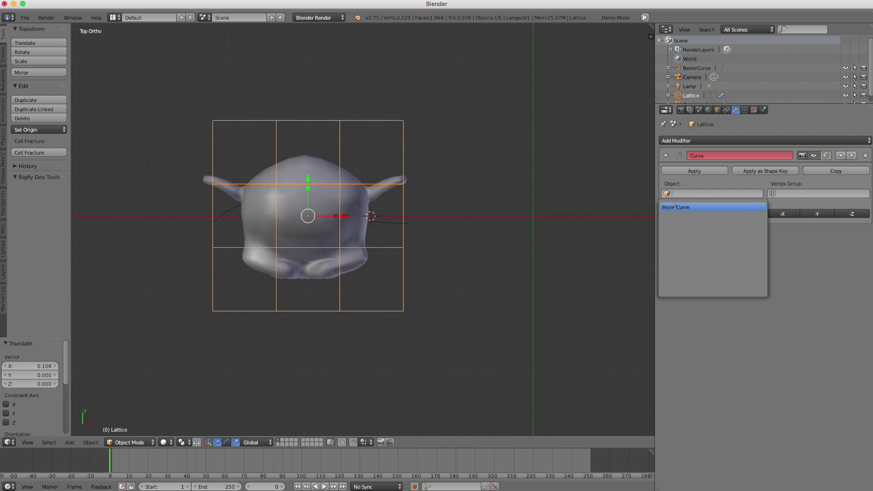
left_click(674, 207)
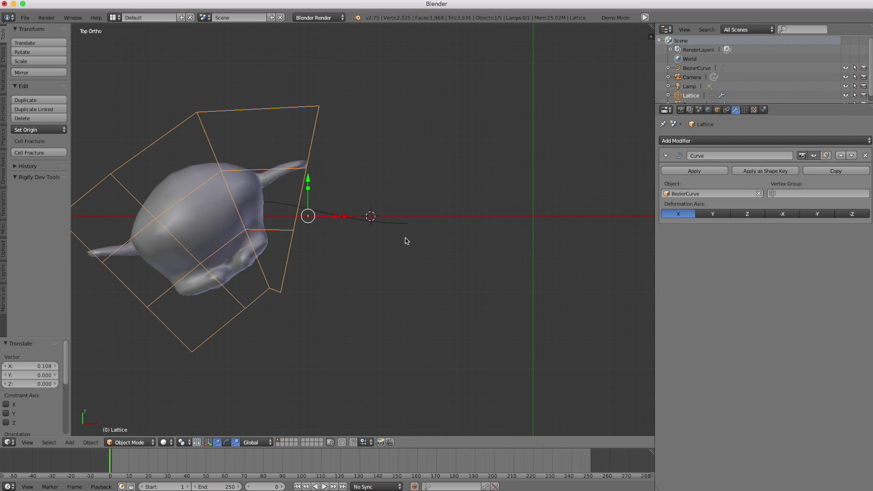
- Move the monkey head about 4.169 along X, out of the bent lattice
right_click(382, 231)
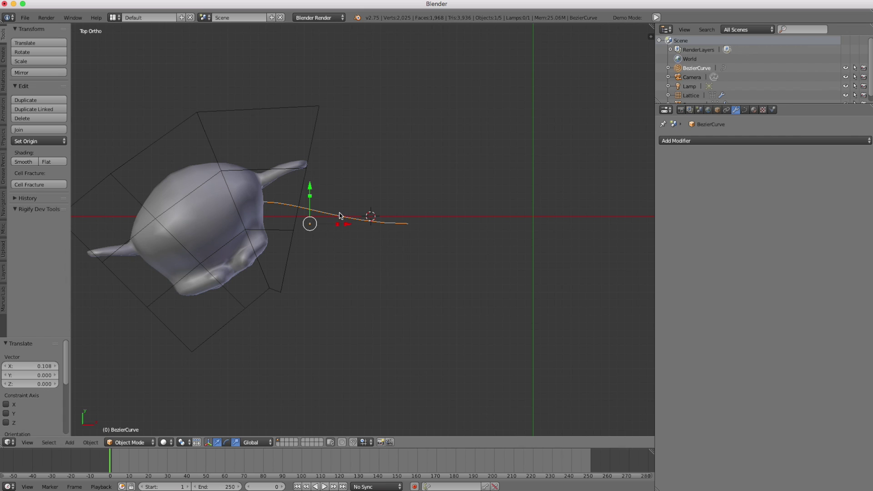
right_click(244, 192)
left_click_drag(344, 216, 91, 241)
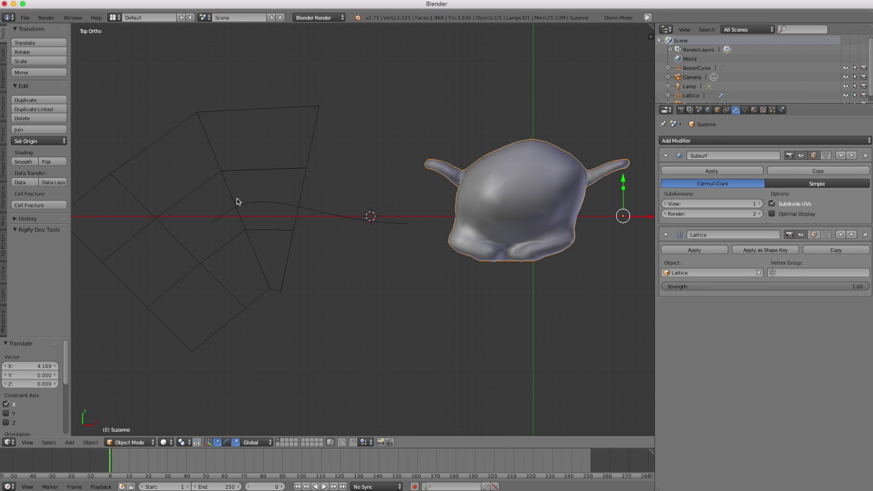
- Straighten the Bezier curve in edit mode by moving its raised handle about -0.647 along Y, and return to object mode
right_click(267, 202)
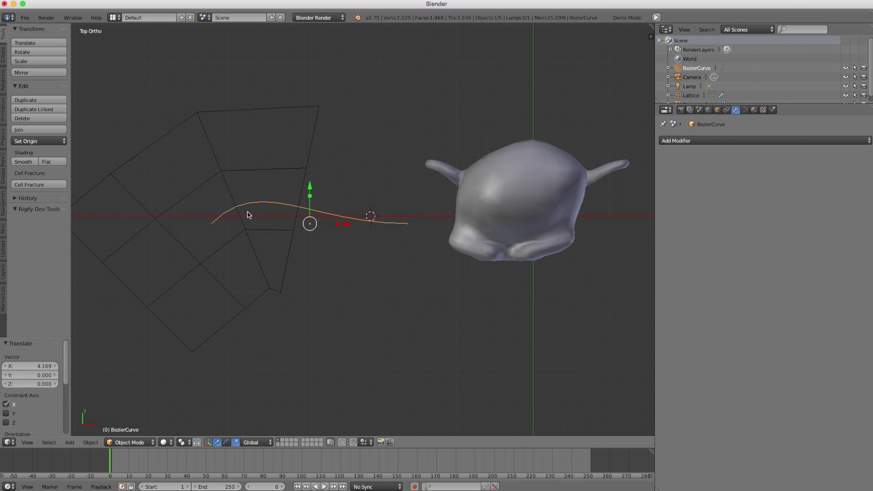
key("Tab")
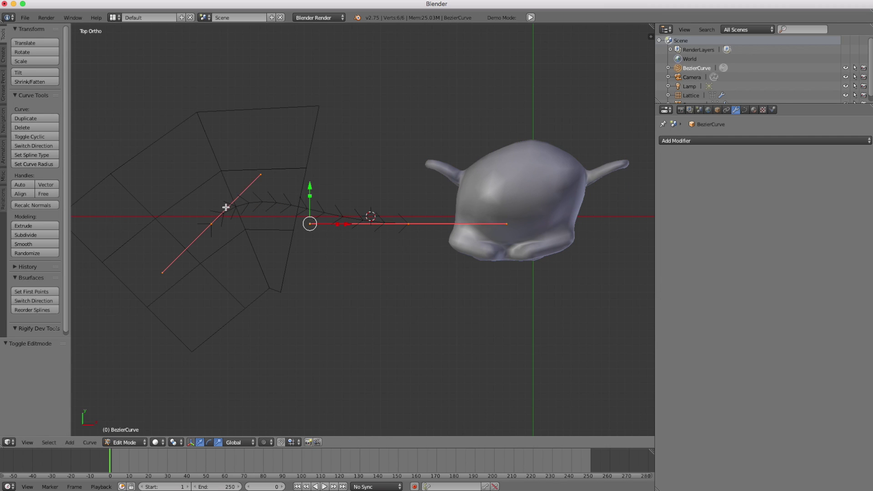
right_click(259, 176)
left_click_drag(261, 144, 273, 186)
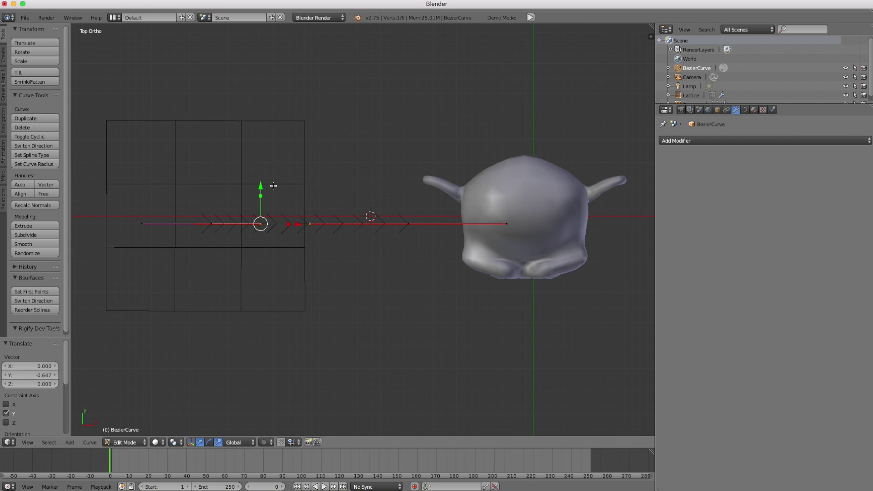
key("Tab")
left_click(202, 187)
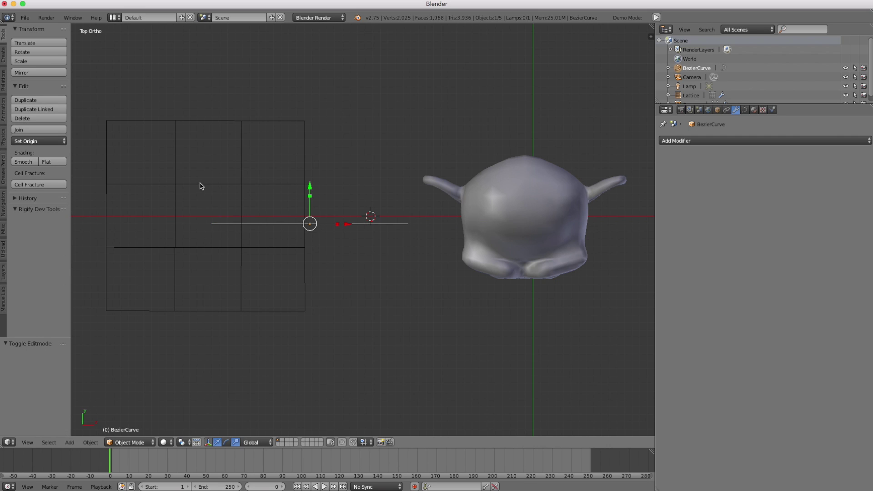
- Move the lattice about 1.318 along X and -0.120 along Y to line it up with the curve, and reselect the curve
right_click(269, 175)
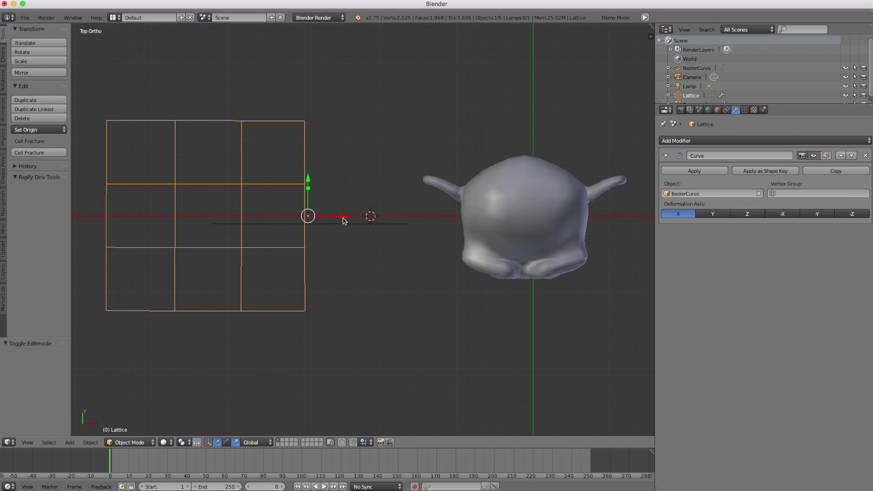
left_click_drag(344, 221, 449, 220)
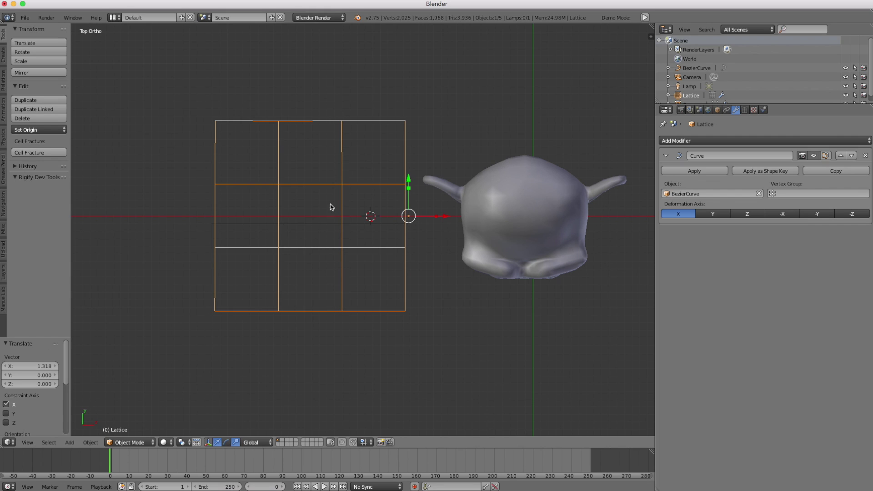
key("ctrl+z")
key("ctrl+z")
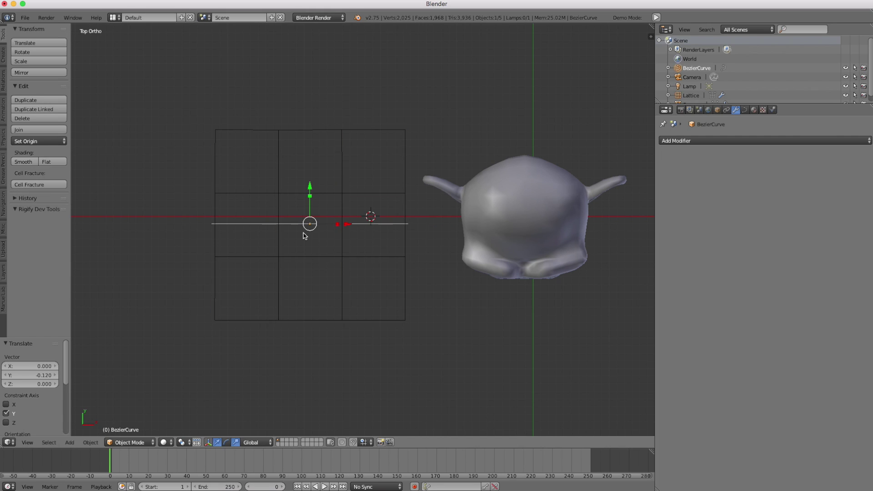
- In edit mode, try raising the curve's end point nearest the monkey head in front view, and undo the moves
key("Tab")
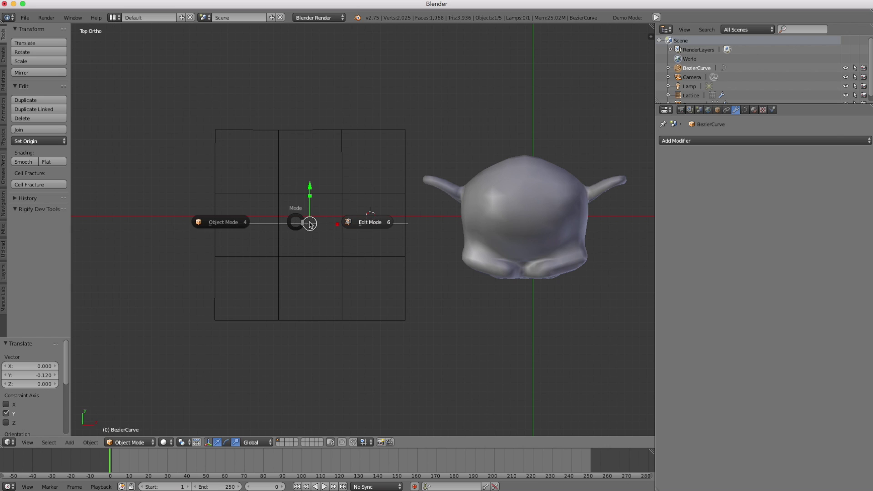
left_click(375, 224)
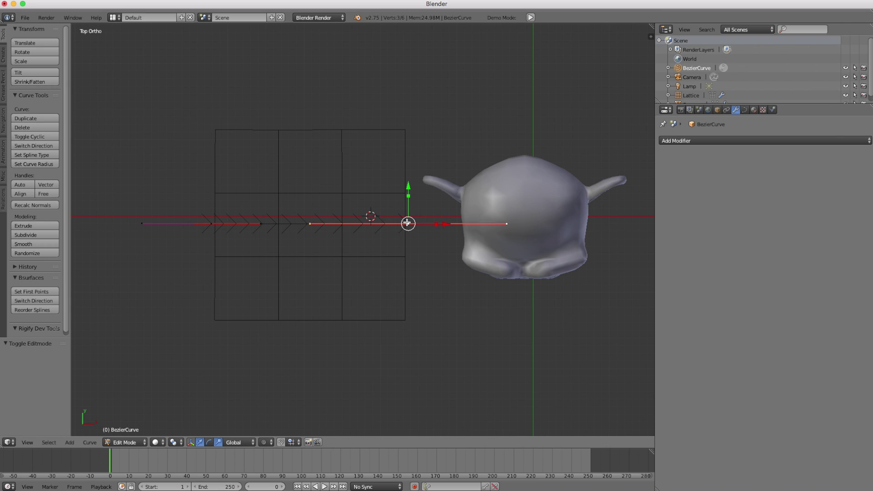
key("KP_1")
left_click_drag(410, 199, 361, 162)
key("g")
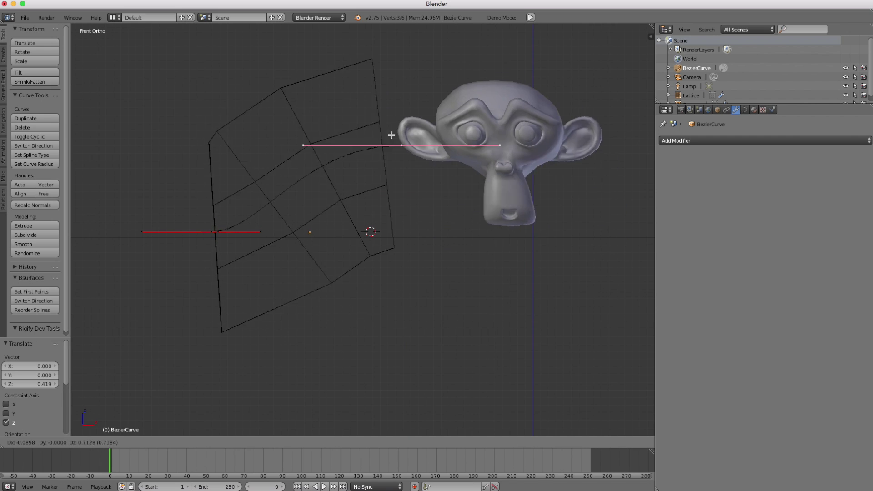
left_click(402, 155)
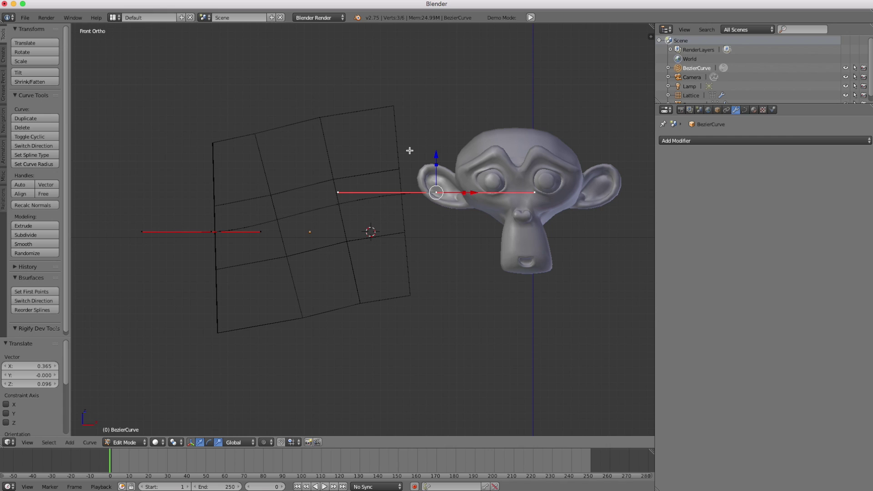
key("ctrl+z")
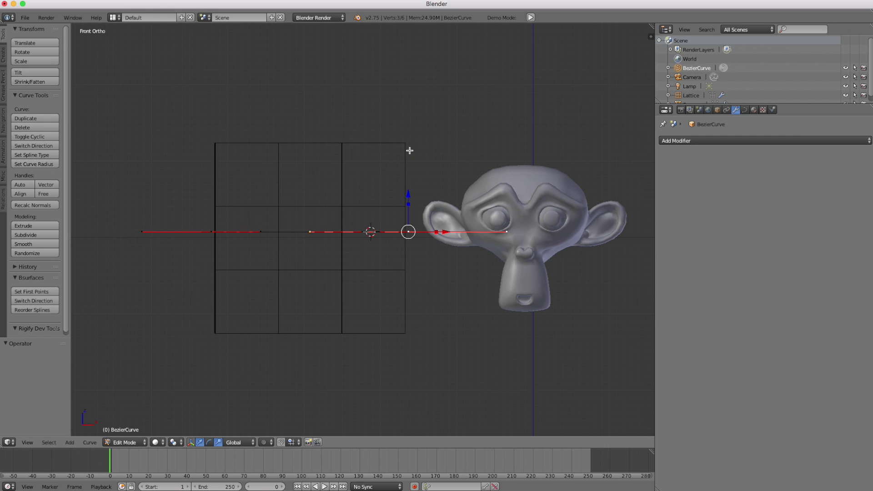
- In top view, select all points of the Bezier curve and subdivide it
middle_click_drag(411, 151, 398, 225)
key("a")
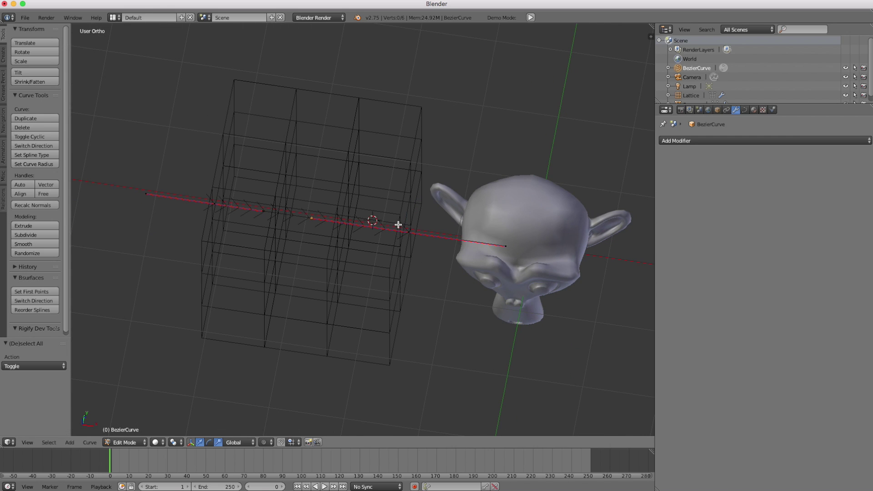
key("KP_7")
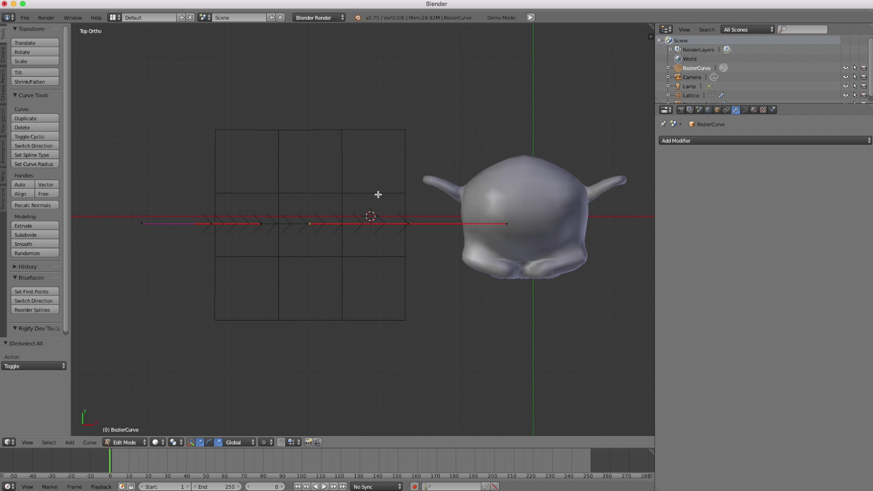
right_click(409, 224)
key("a")
key("a")
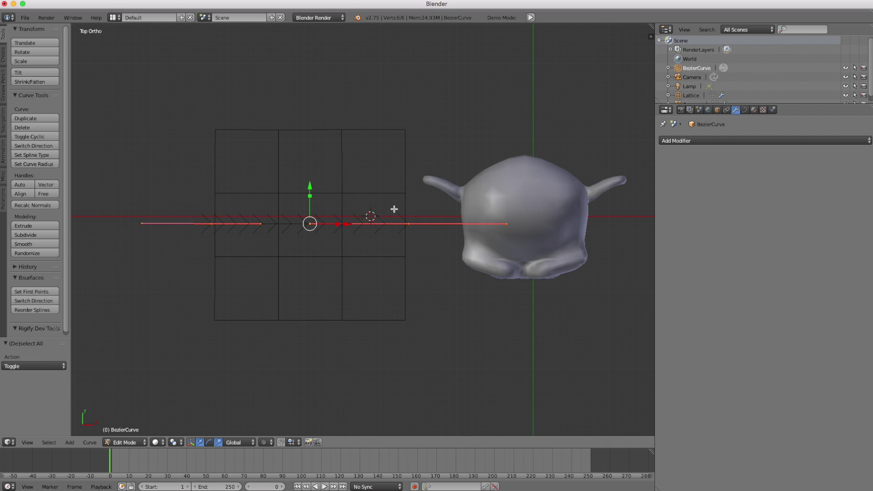
key("w")
left_click(345, 195)
- Try moving the curve's new middle control point along Z in front view, and undo the move
key("a")
right_click(307, 224)
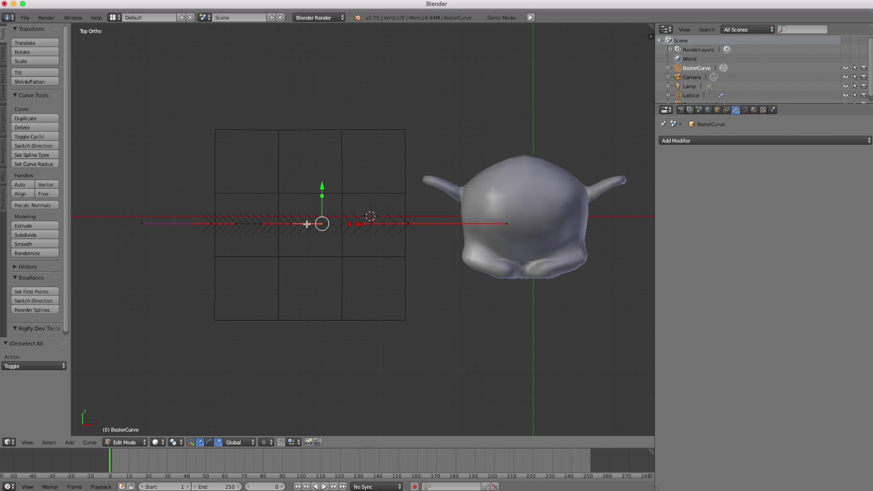
key("KP_1")
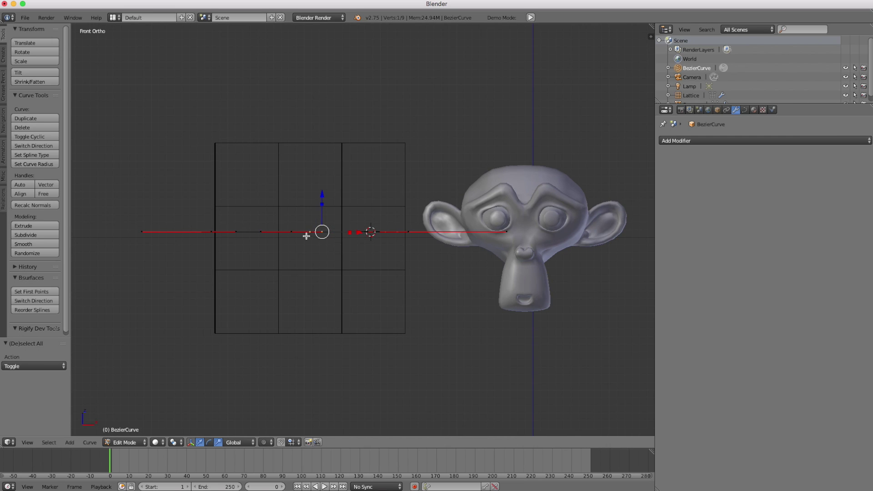
right_click(292, 231)
key("g")
key("z")
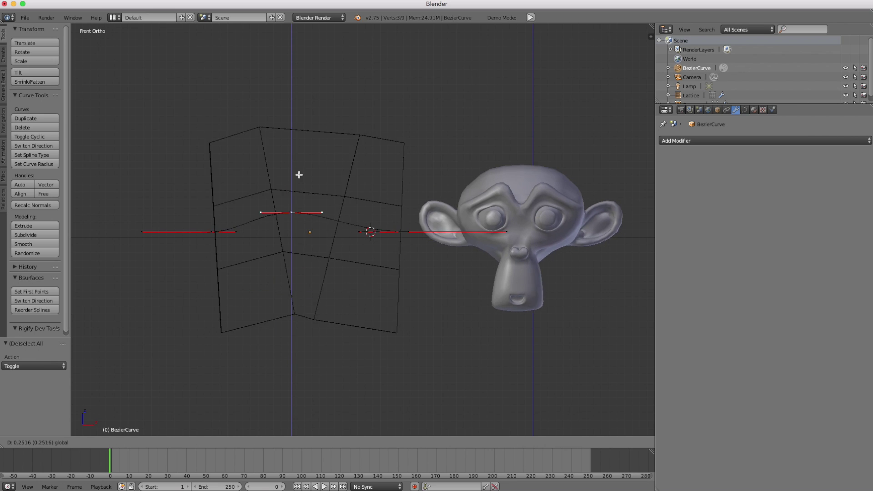
right_click(302, 196)
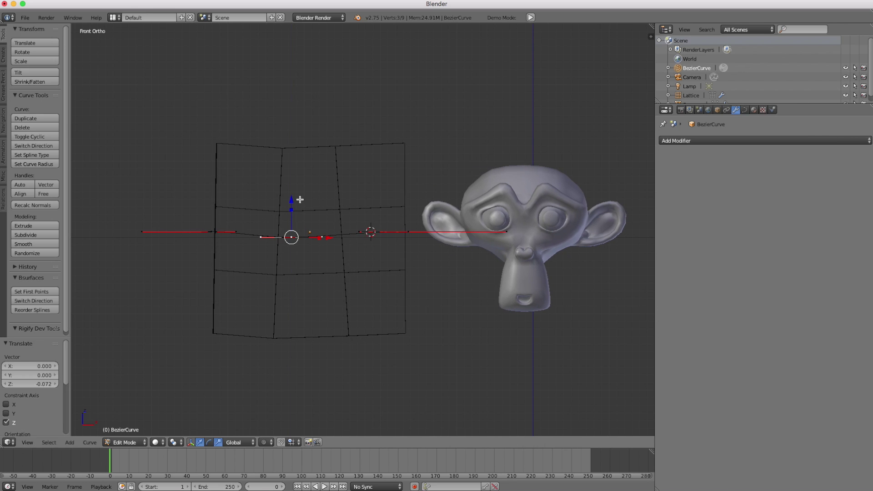
middle_click_drag(394, 217, 391, 251)
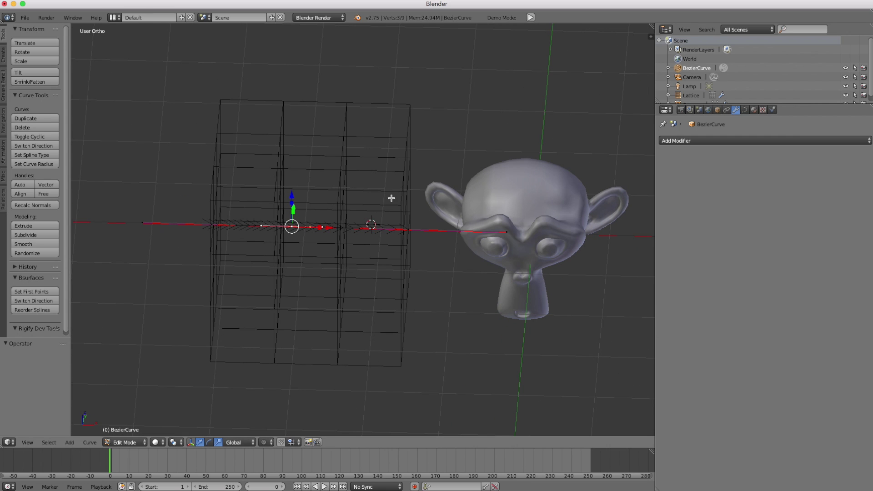
- Hook the curve's end point nearest the monkey head to a new object, working in top view
middle_click_drag(391, 198, 389, 221)
right_click(397, 235)
key("KP_7")
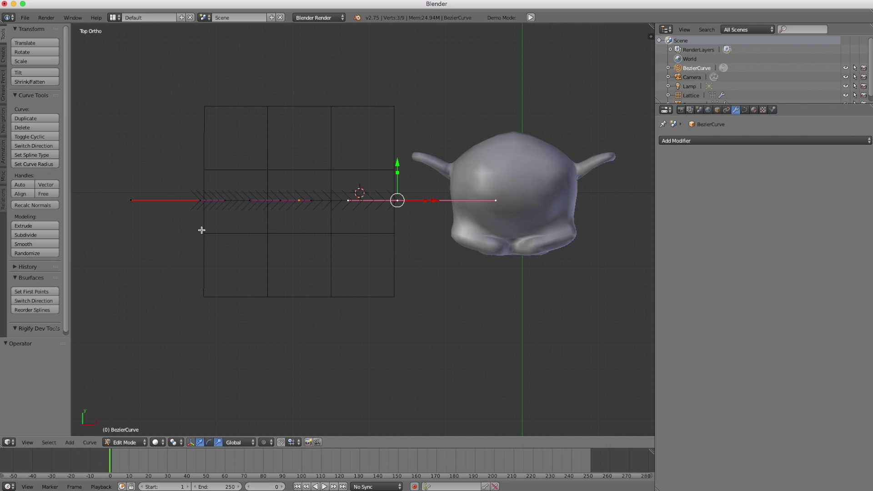
middle_click_drag(350, 210, 396, 215, "shift")
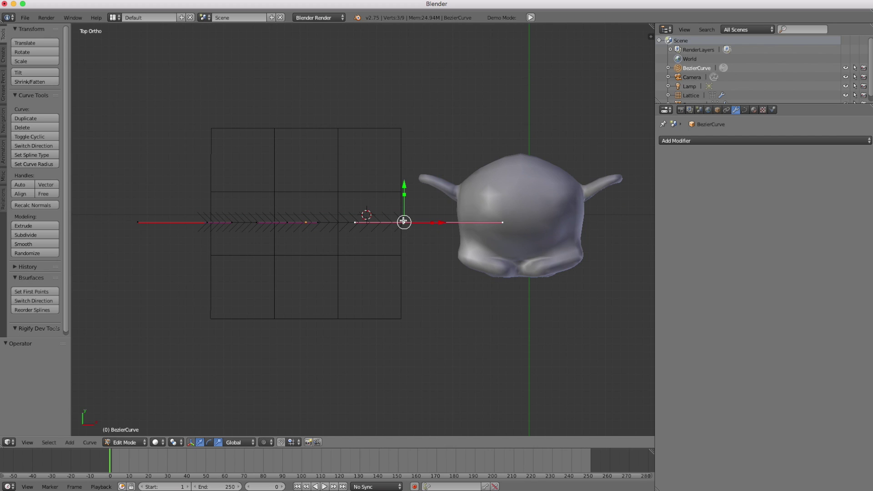
left_click(91, 443)
mouse_move(141, 322)
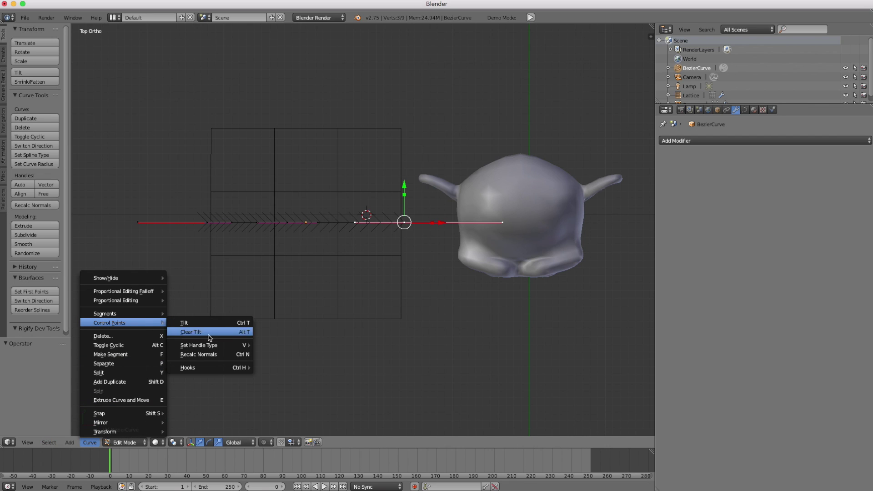
mouse_move(202, 369)
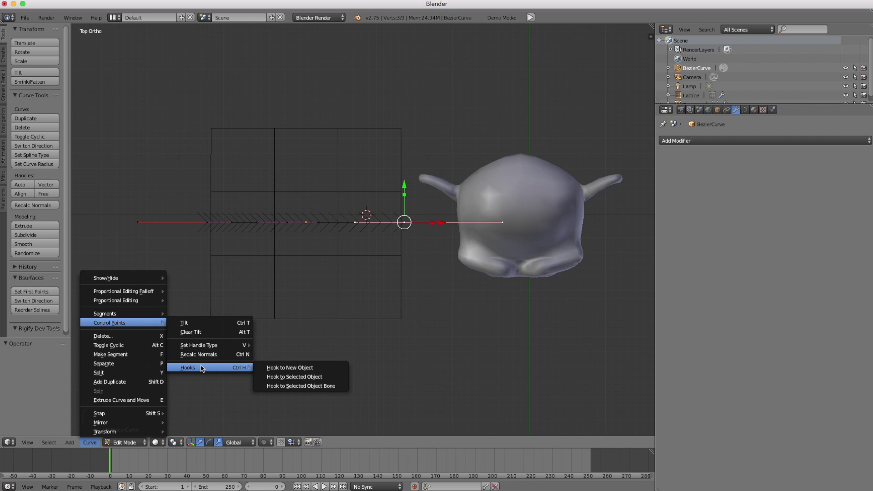
left_click(296, 369)
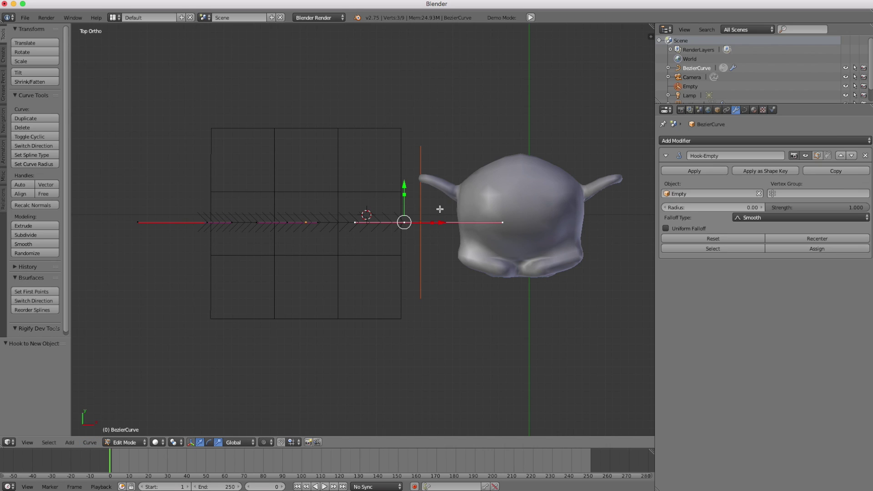
- Hook the curve's middle control point and its far end point each to a new object, and return to object mode
right_click(296, 222)
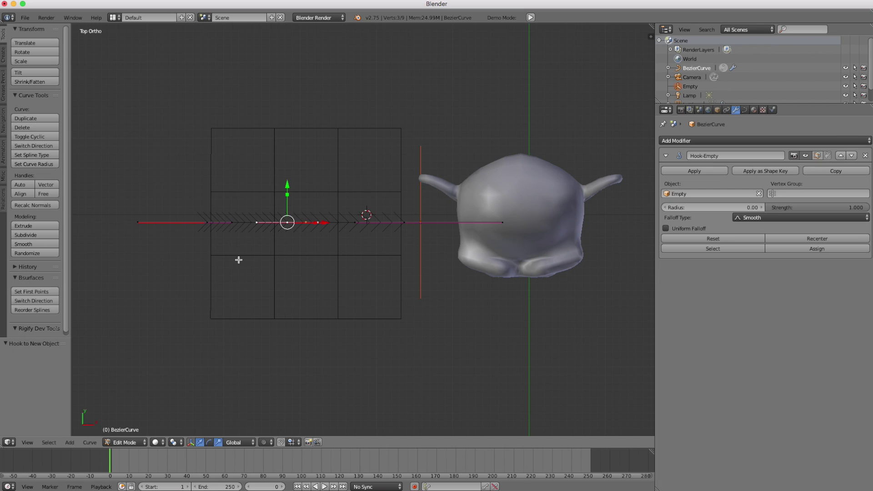
key("ctrl+h")
left_click(314, 178)
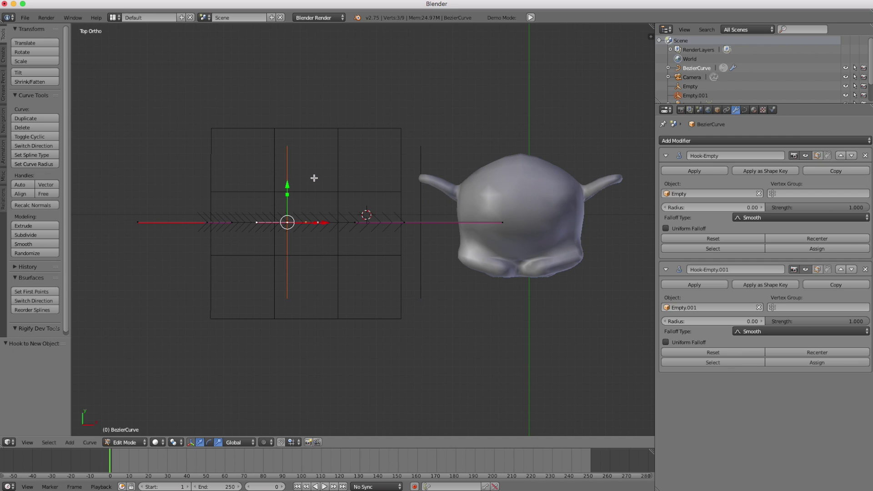
right_click(208, 225)
key("ctrl+h")
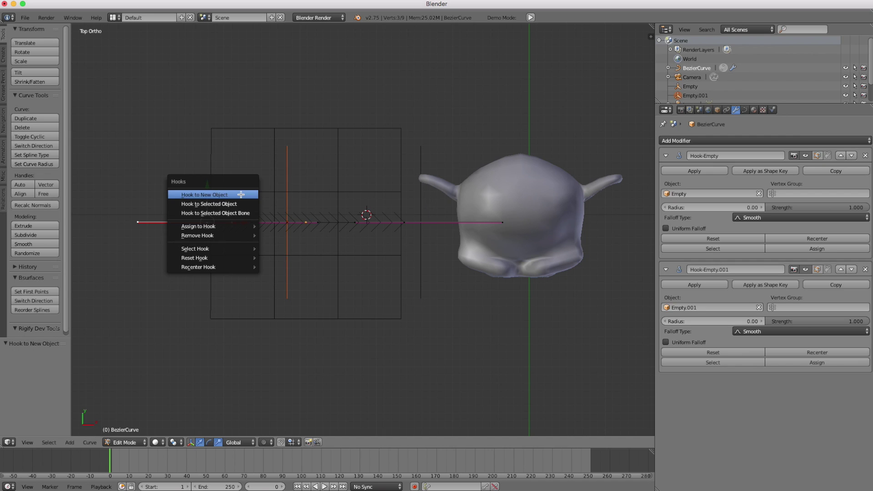
left_click(241, 194)
key("Tab")
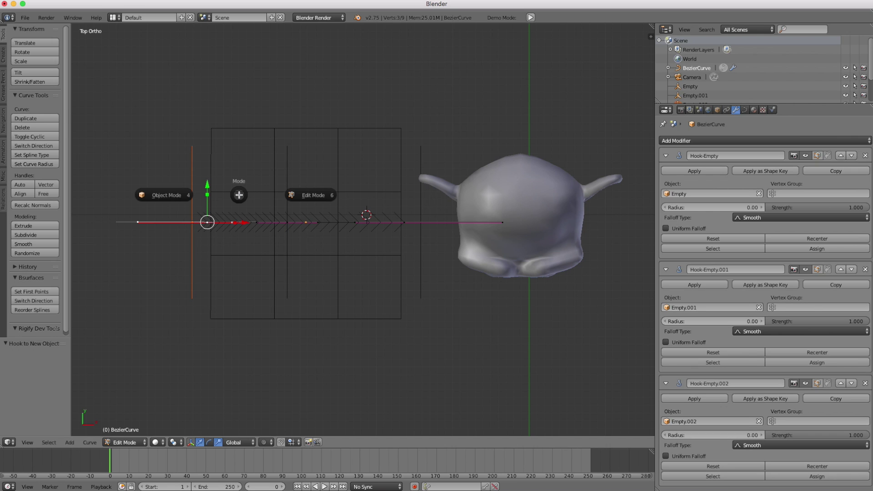
left_click(164, 194)
- Try moving the hook empty at the curve's far end in front view, and undo the move
right_click(191, 166)
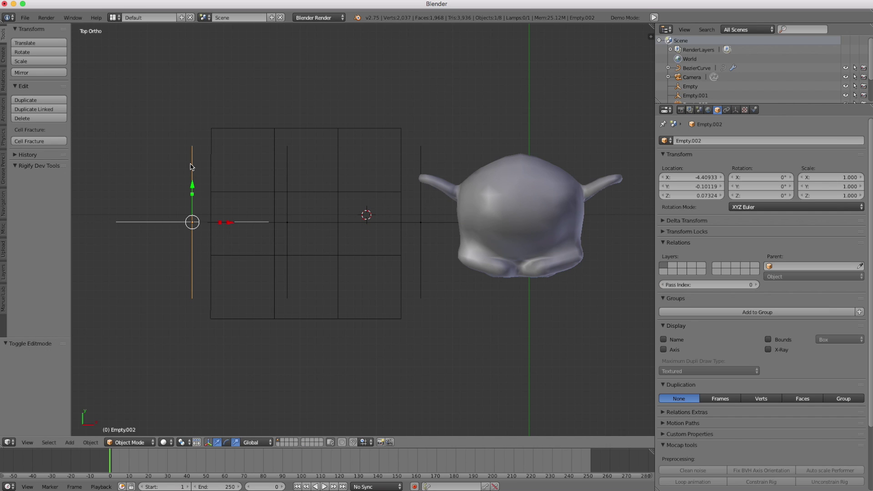
key("KP_1")
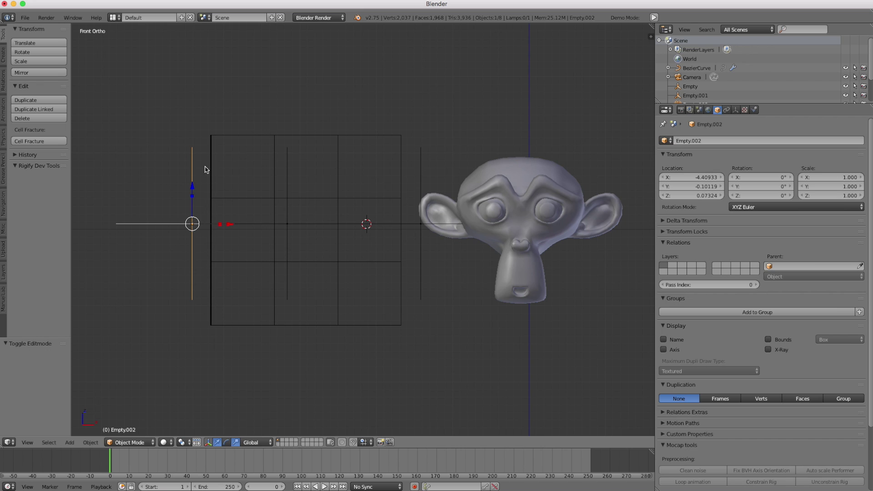
key("g")
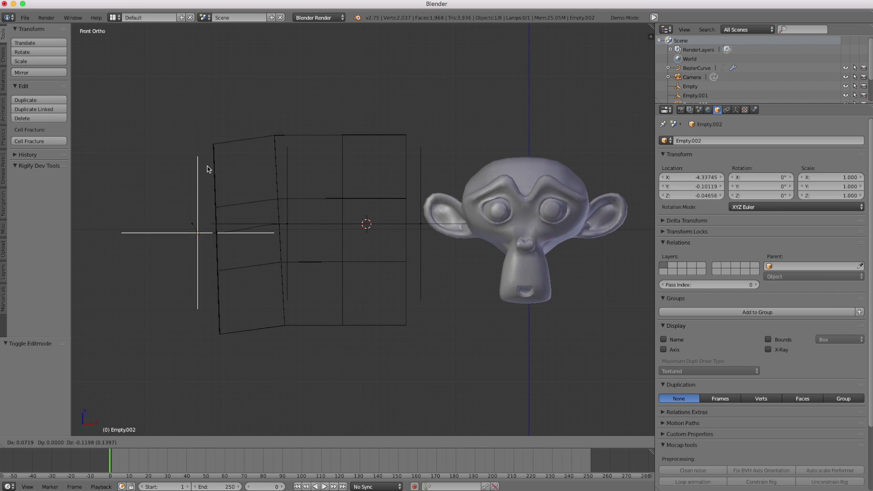
left_click(206, 160)
key("ctrl+z")
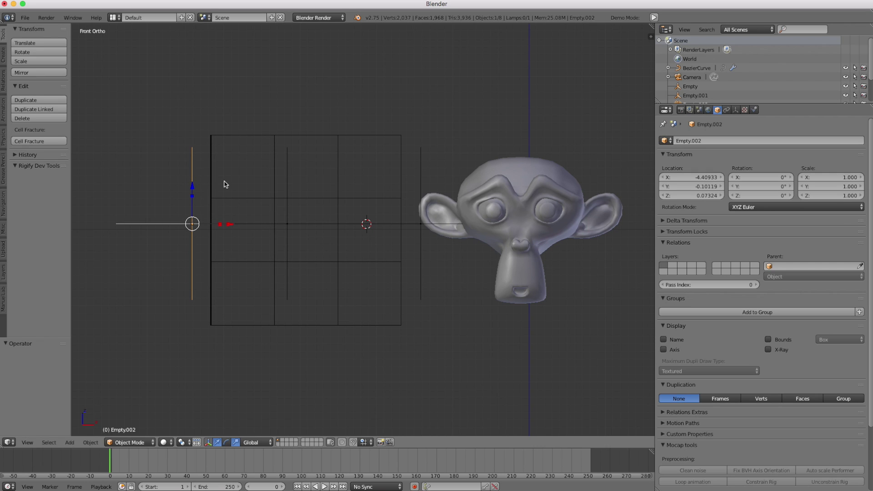
- Move the monkey head about 0.072 along X
right_click(523, 195)
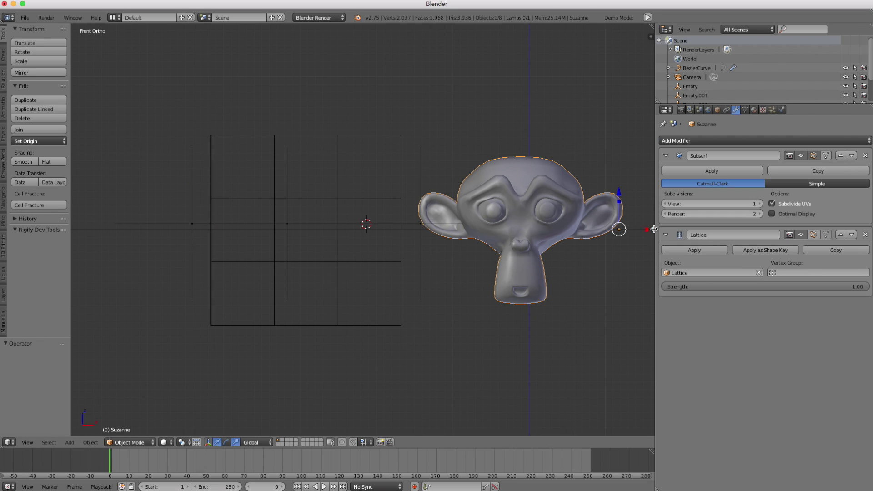
key("g")
key("x")
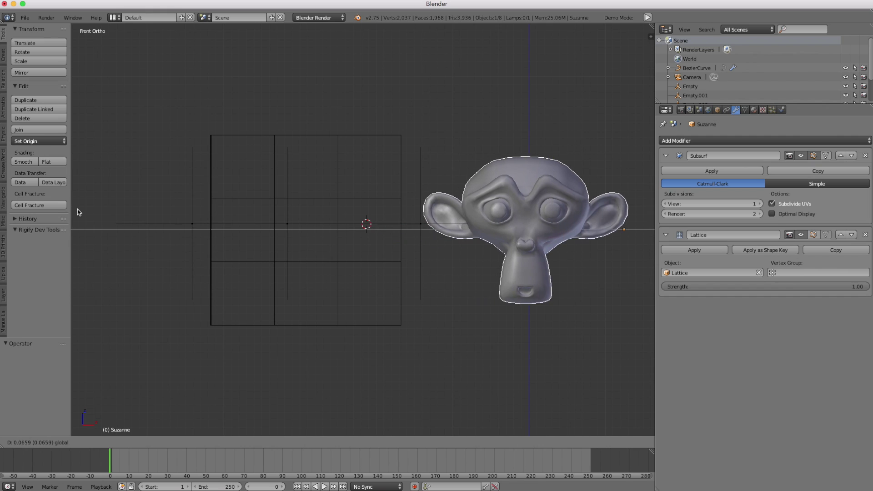
left_click(78, 212)
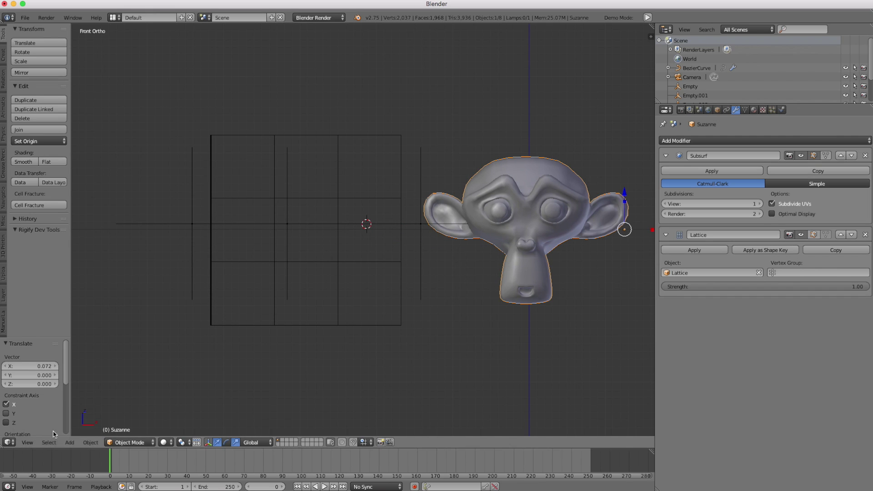
- Turn on automatic keyframing and proportional editing, and insert a LocRotScale keyframe for all objects at frame 0
left_click(415, 486)
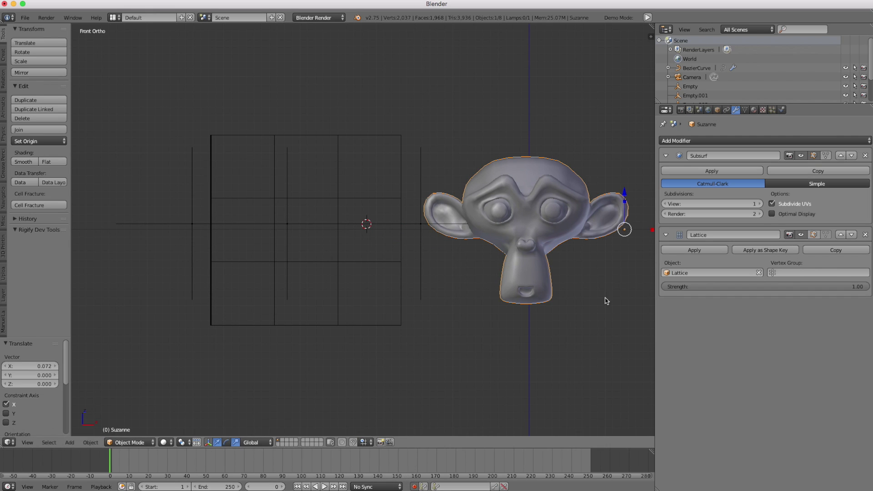
scroll(566, 306, "down", 2)
key("a")
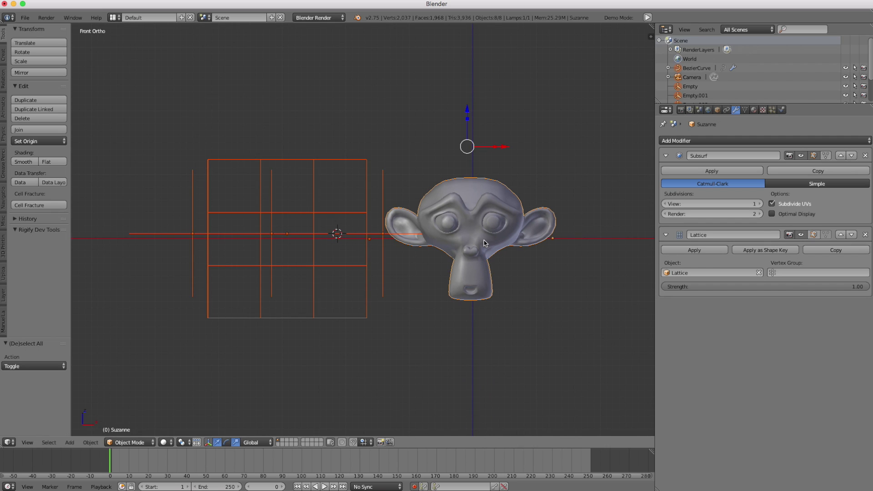
key("o")
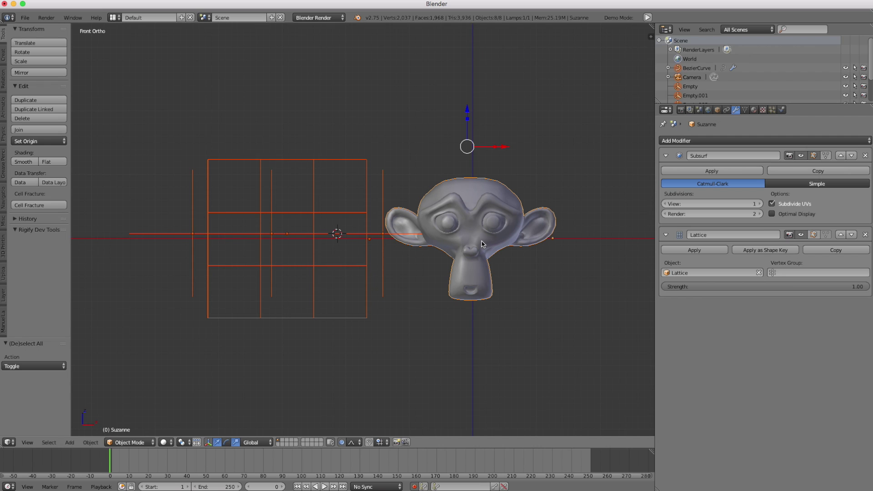
key("i")
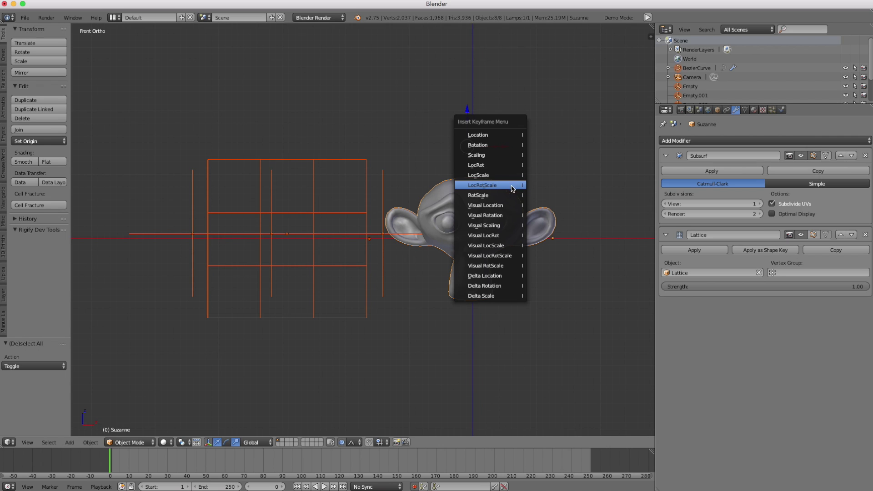
left_click(488, 188)
- At frame 60, move only the monkey head about -6.081 along X to the other side of the lattice
middle_click_drag(439, 208, 489, 217, "shift")
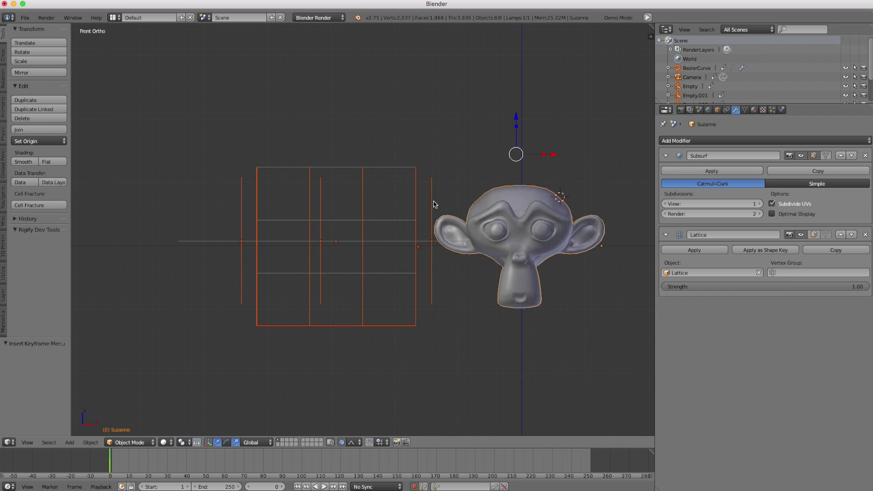
left_click(225, 464)
right_click(607, 243)
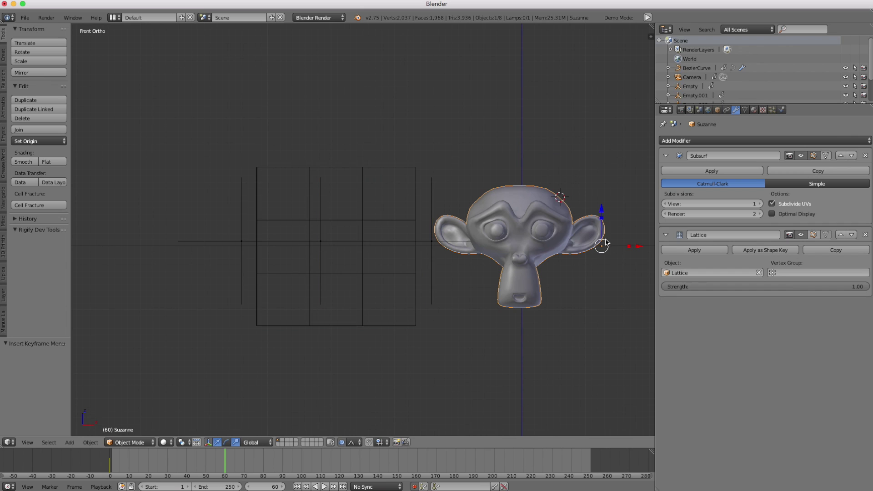
left_click_drag(639, 248, 253, 240)
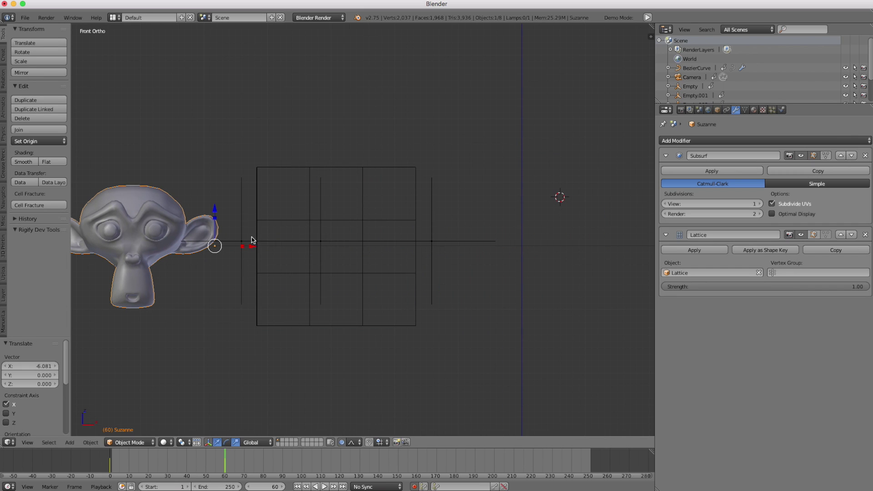
- At frame 60, move the far, middle and near hook empties about 0.726, -0.453 and 0.661 along Z respectively
right_click(242, 211)
left_click_drag(242, 201, 250, 159)
right_click(322, 190)
left_click(320, 194)
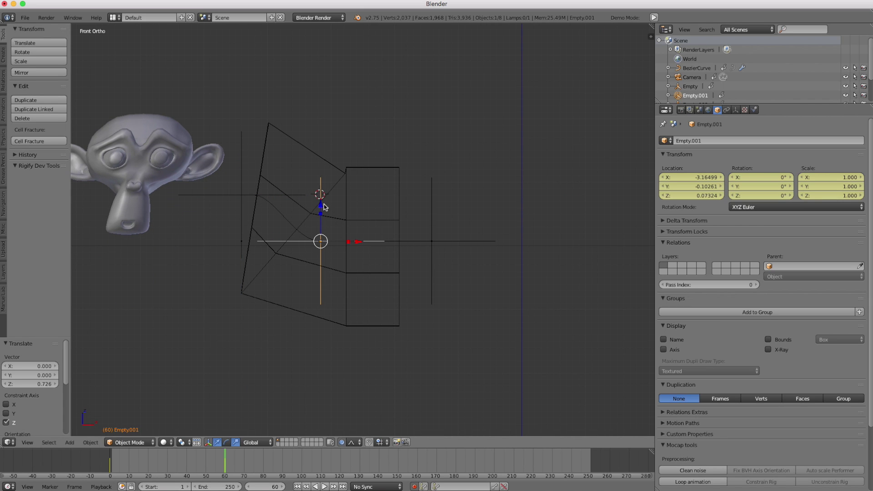
left_click_drag(323, 207, 321, 225)
right_click(432, 213)
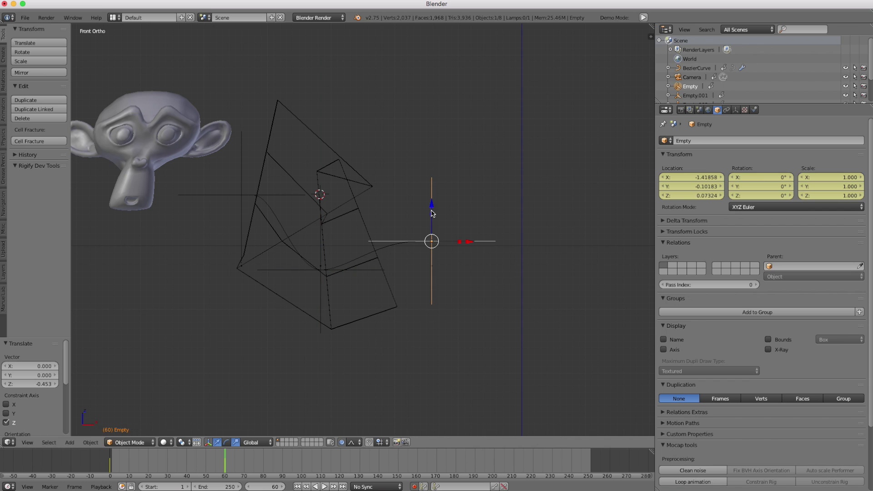
left_click(432, 194)
left_click_drag(432, 200, 433, 162)
- Preview the animation by scrubbing through the frames, return to frame 0 and reselect the monkey head
left_click(206, 466)
left_click_drag(206, 467, 167, 477)
key("alt+a")
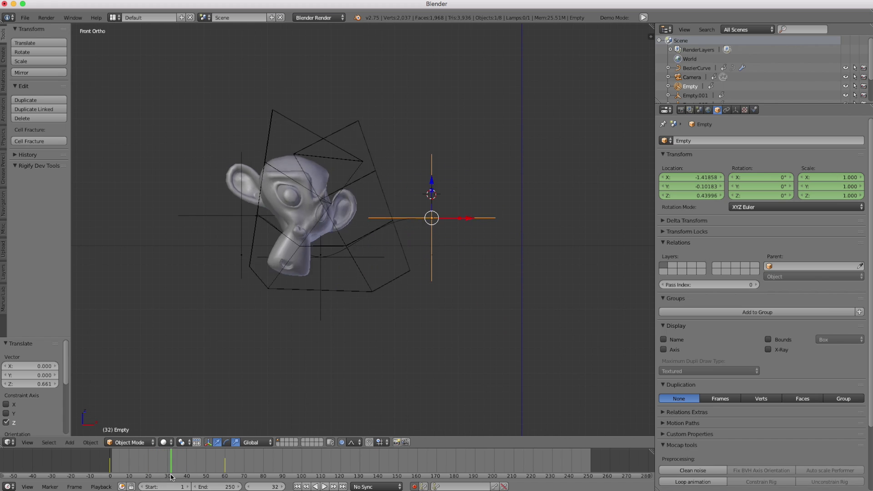
key("Escape")
left_click_drag(168, 477, 110, 477)
right_click(507, 244)
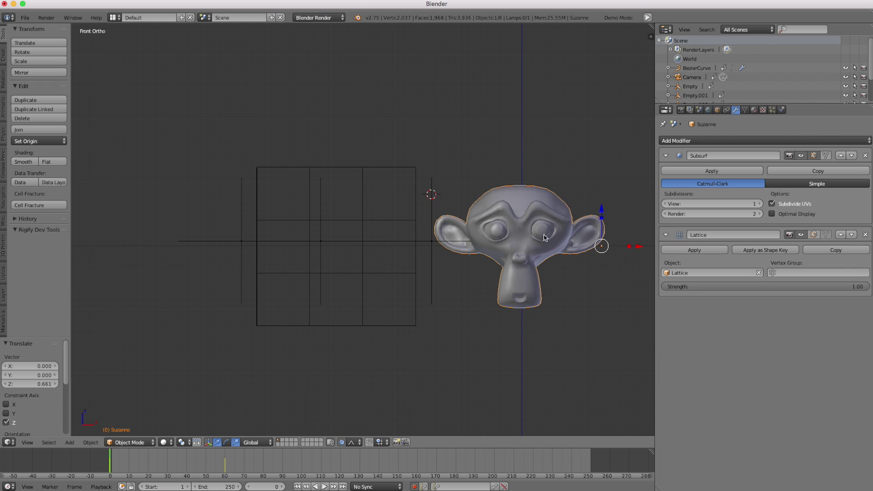
- At frame 0, move the monkey head about -2.904 along X so it sits inside the lattice
key("g")
key("x")
left_click(426, 237)
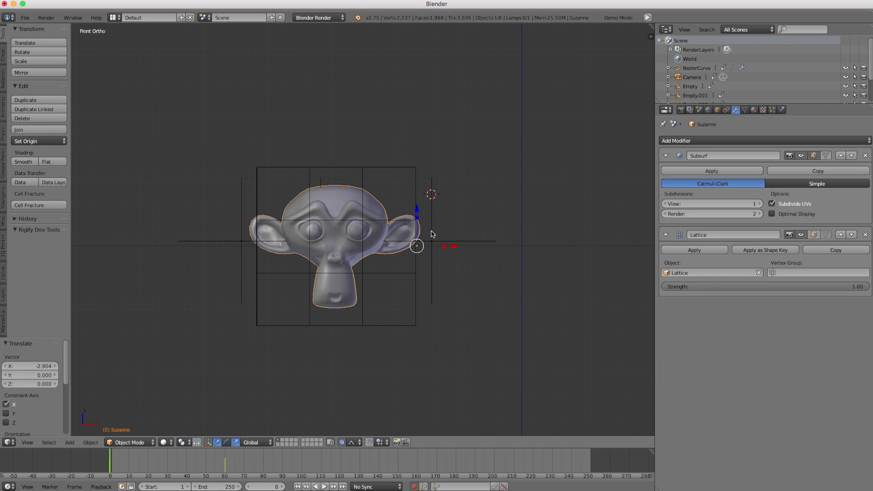
- Move hook empty Empty.001 about 0.058 along X and 0.029 along Z, and Empty.002 about 0.201 along X and -0.180 along Z
right_click(315, 185)
key("g")
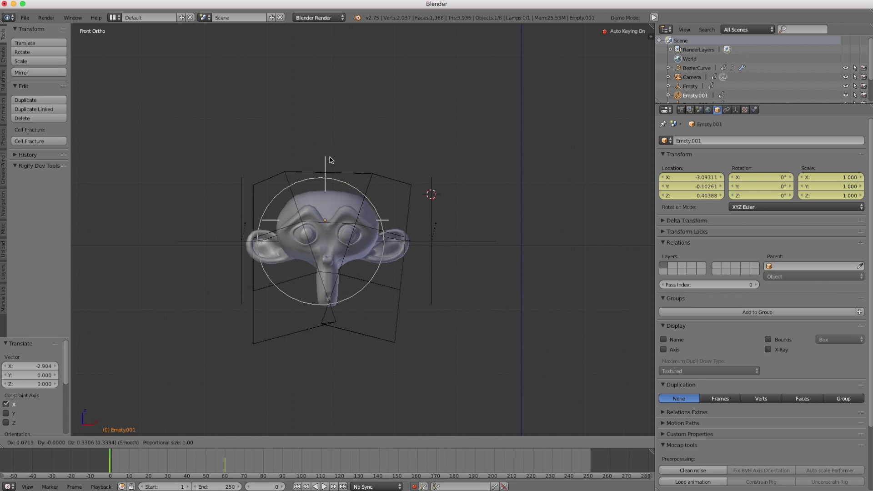
left_click(326, 180)
right_click(244, 187)
key("g")
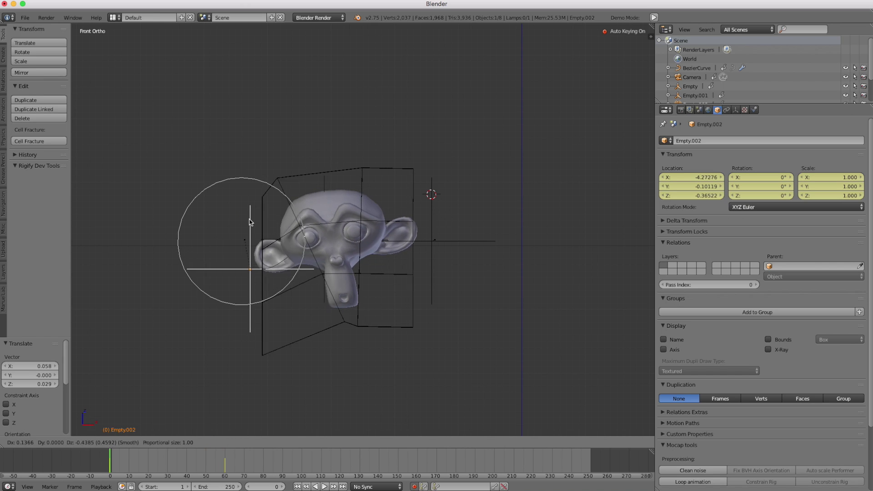
left_click(250, 206)
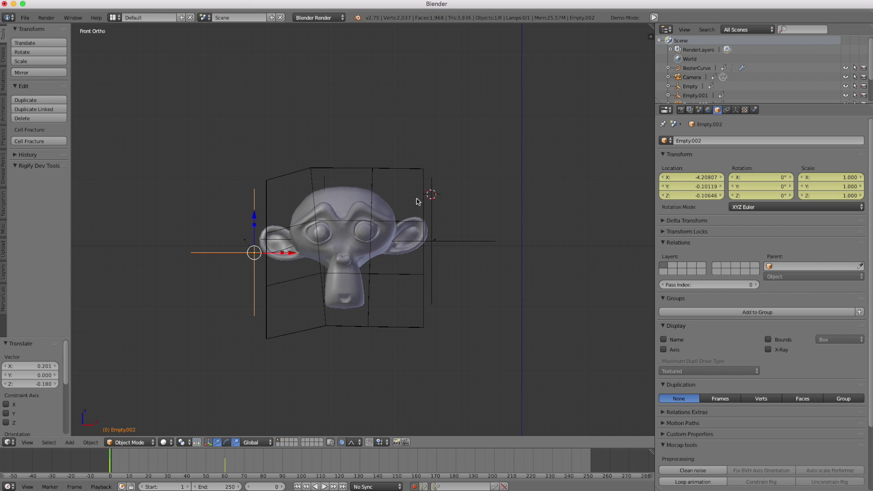
- Move the hook empty named Empty about -0.079 along X and 0.022 along Z, and Empty.002 about -0.144 along X and 0.093 along Z
right_click(435, 206)
key("g")
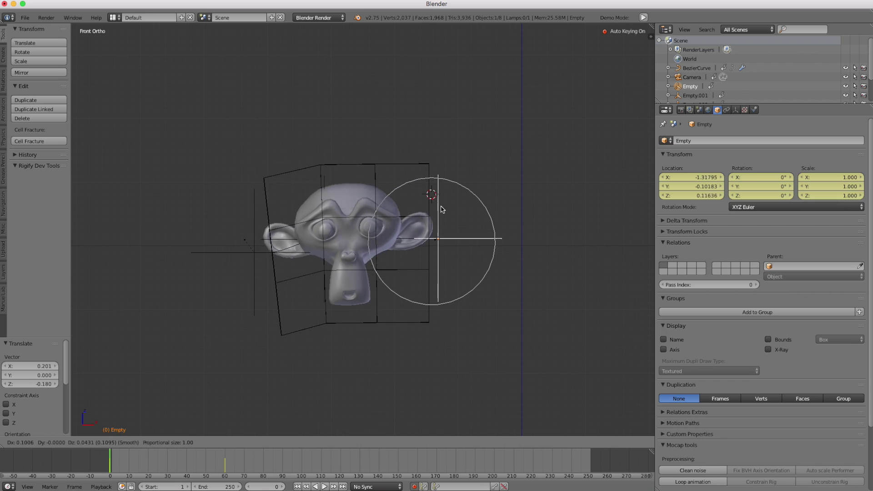
left_click(430, 203)
right_click(251, 207)
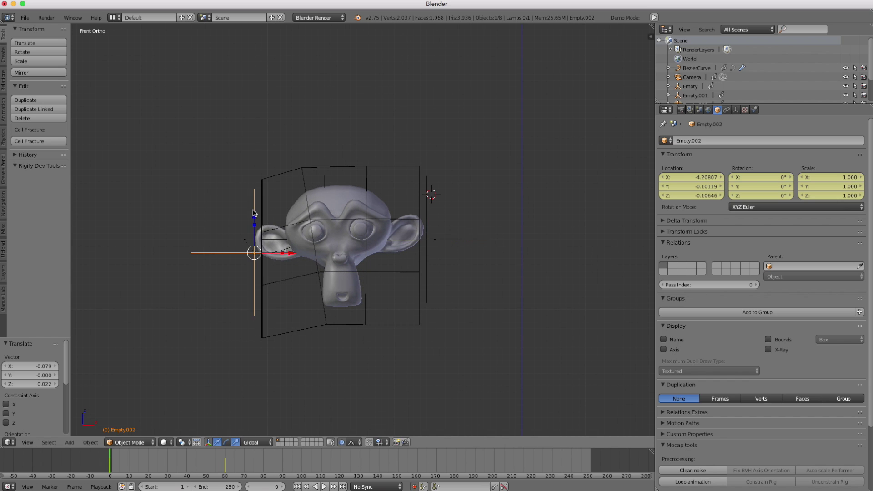
key("g")
left_click(243, 204)
- Move only Empty.002 about 0.568 along Y to bend that end of the lattice sideways
middle_click_drag(243, 205, 342, 306)
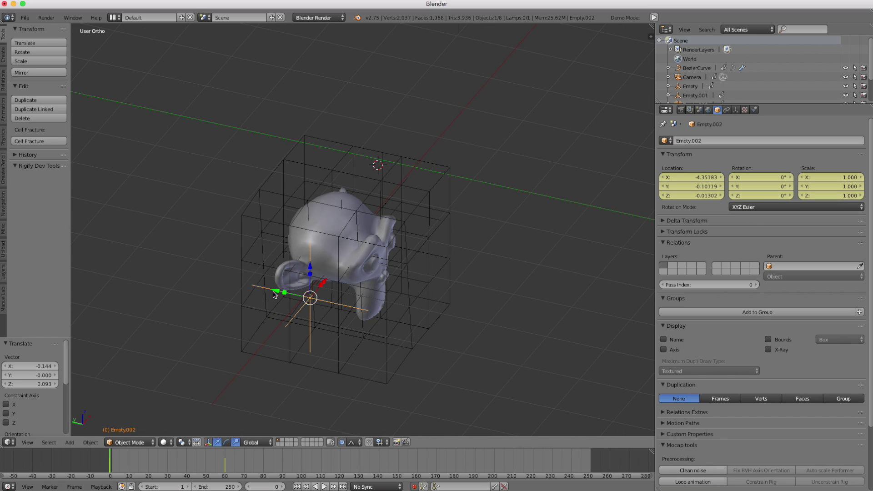
key("g")
key("y")
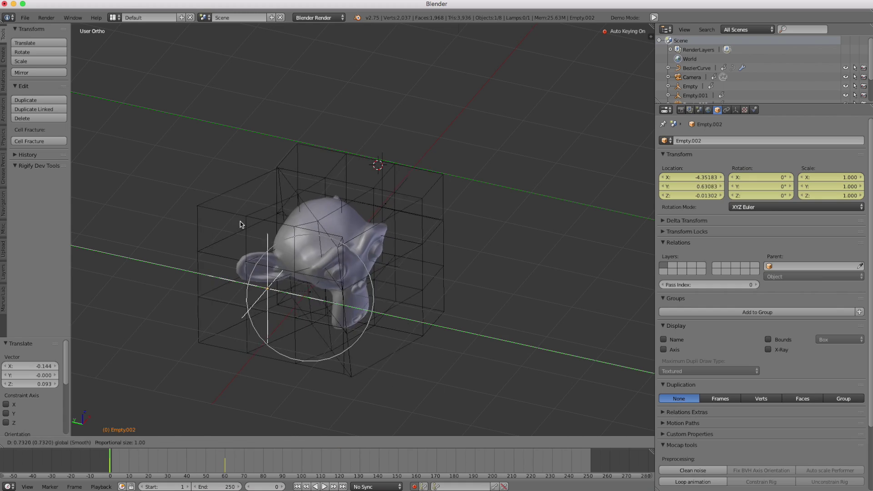
left_click(253, 225)
- Move the middle hook empty, Empty.001, about 0.168 along Y, and place the 3D cursor in the empty space beside the lattice
middle_click_drag(254, 225, 413, 206)
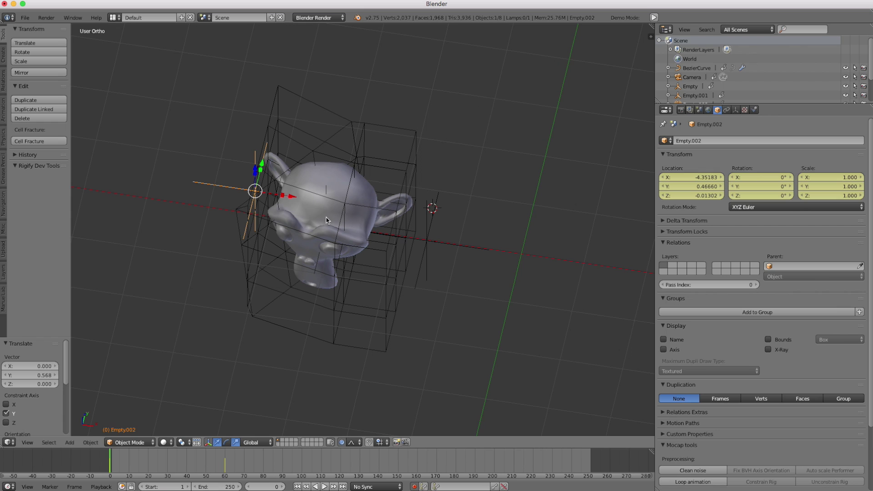
right_click(319, 259)
left_click_drag(334, 206, 335, 210)
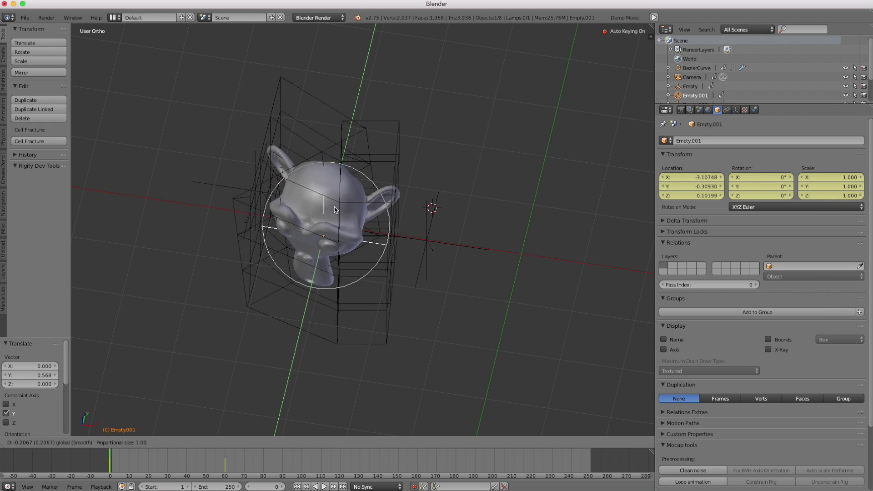
left_click(359, 191)
middle_click_drag(359, 191, 402, 247)
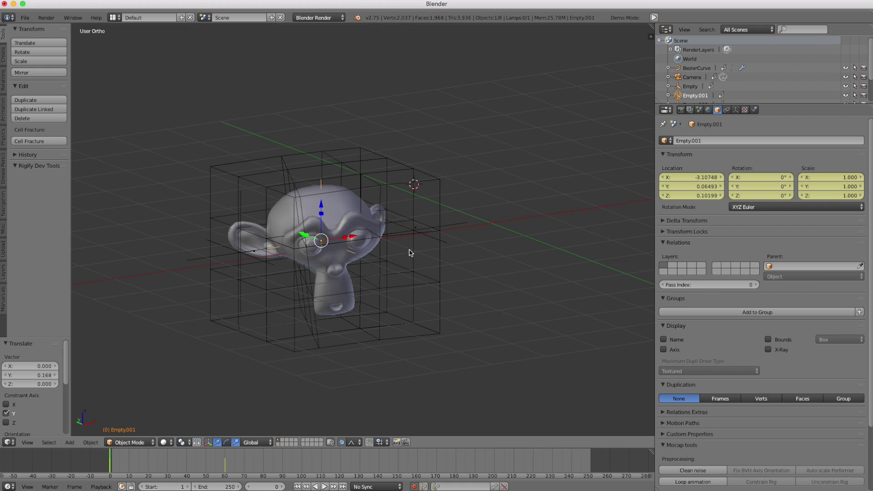
left_click(534, 229)
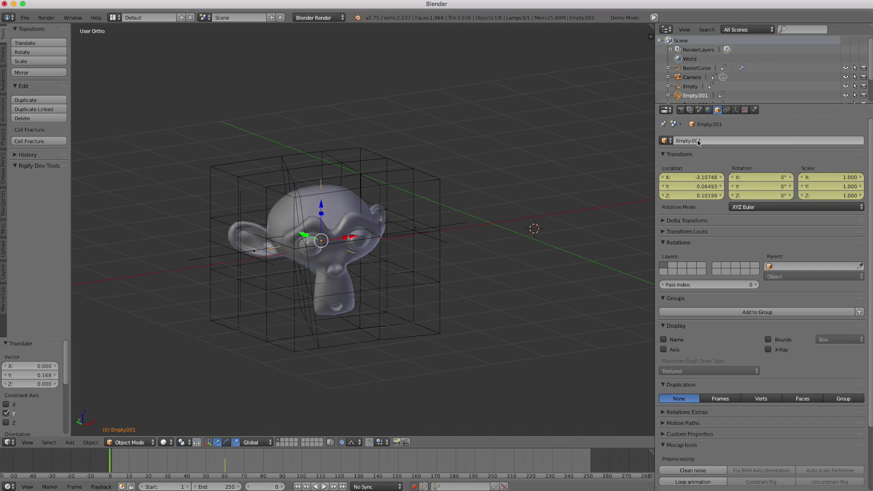